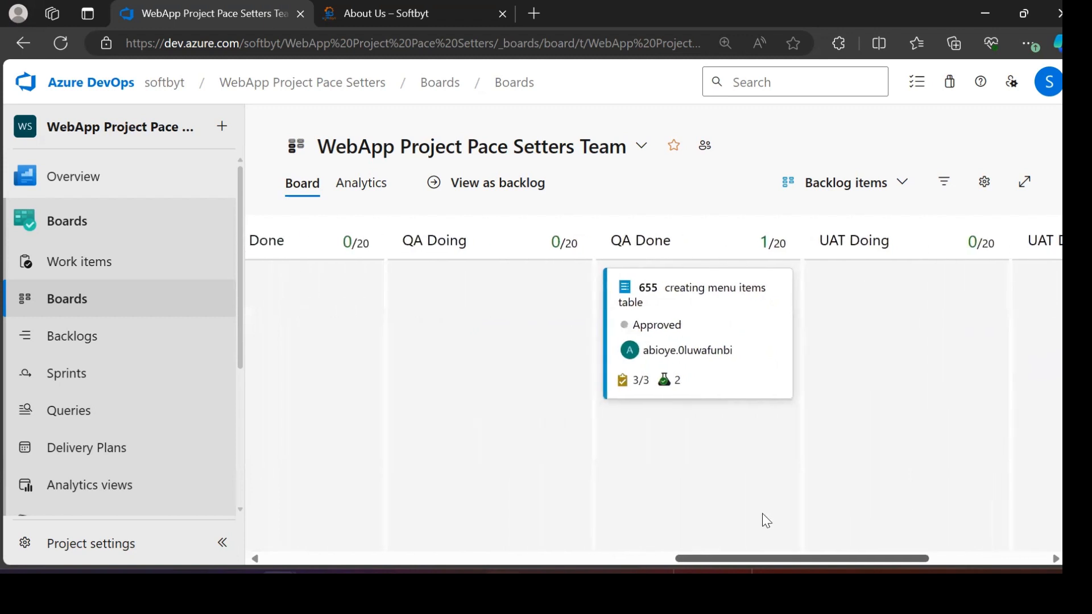
- Move the "creating menu items table" card to QA Doing and run its second test, about submitting the contact form without filling it
drag(722, 314, 516, 311)
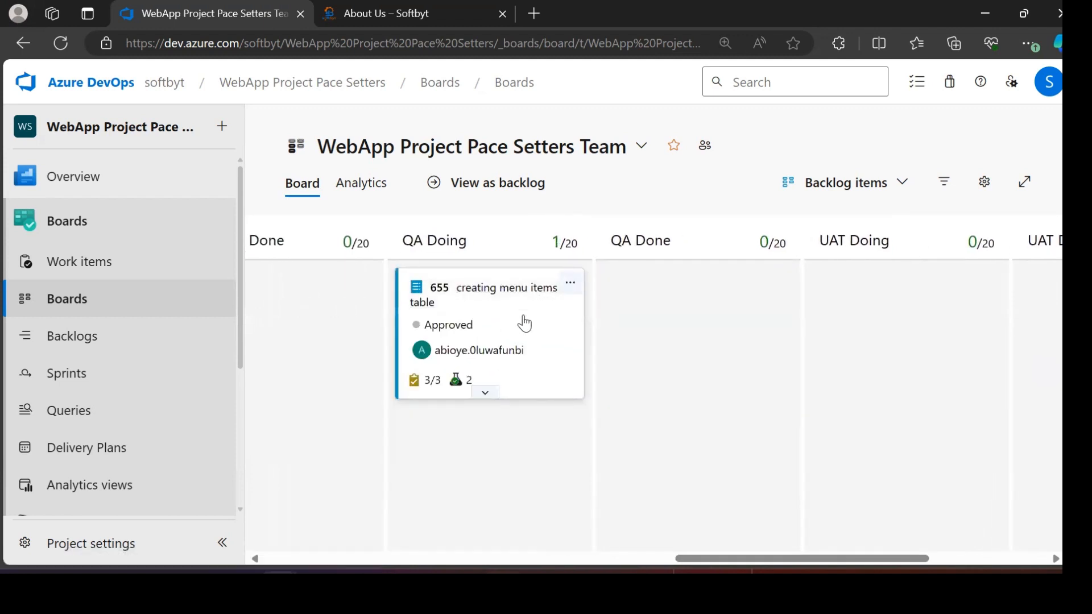
click(457, 379)
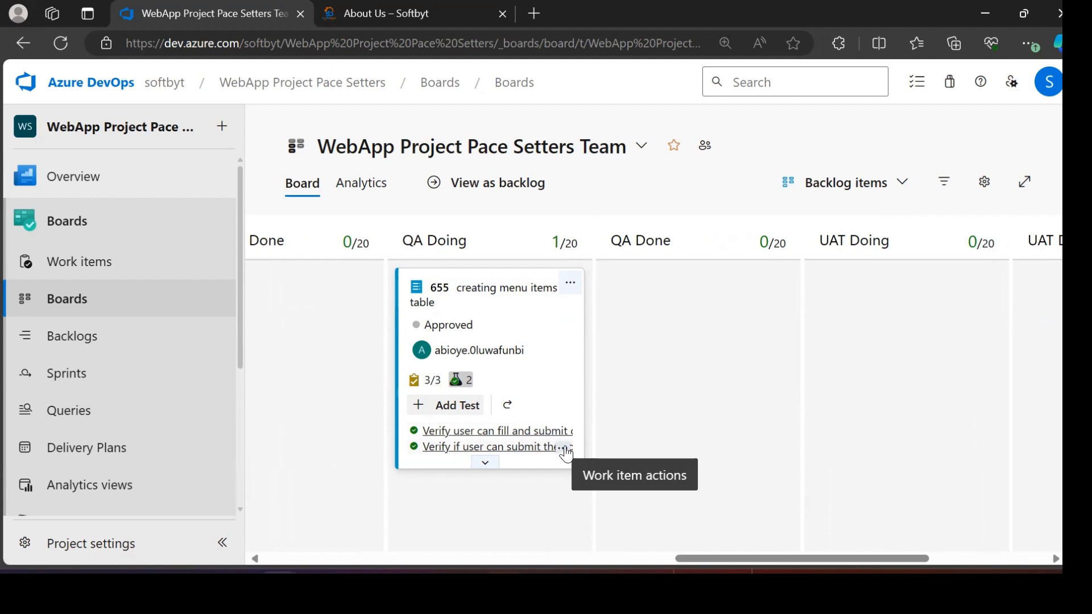
click(565, 449)
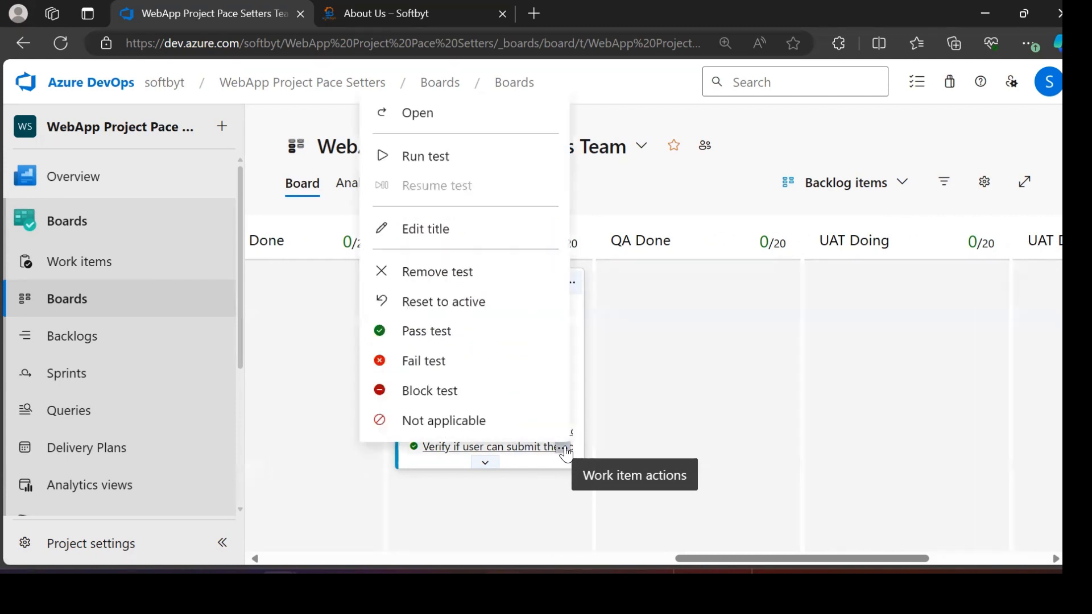
click(436, 161)
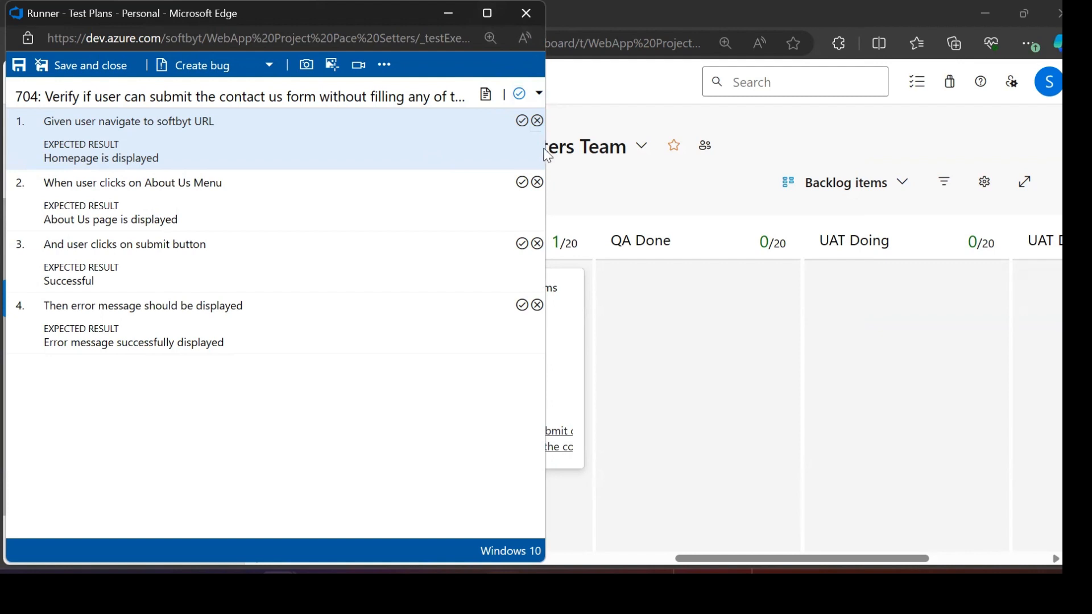
- Arrange the test runner window side by side with the main browser window
drag(543, 146, 425, 134)
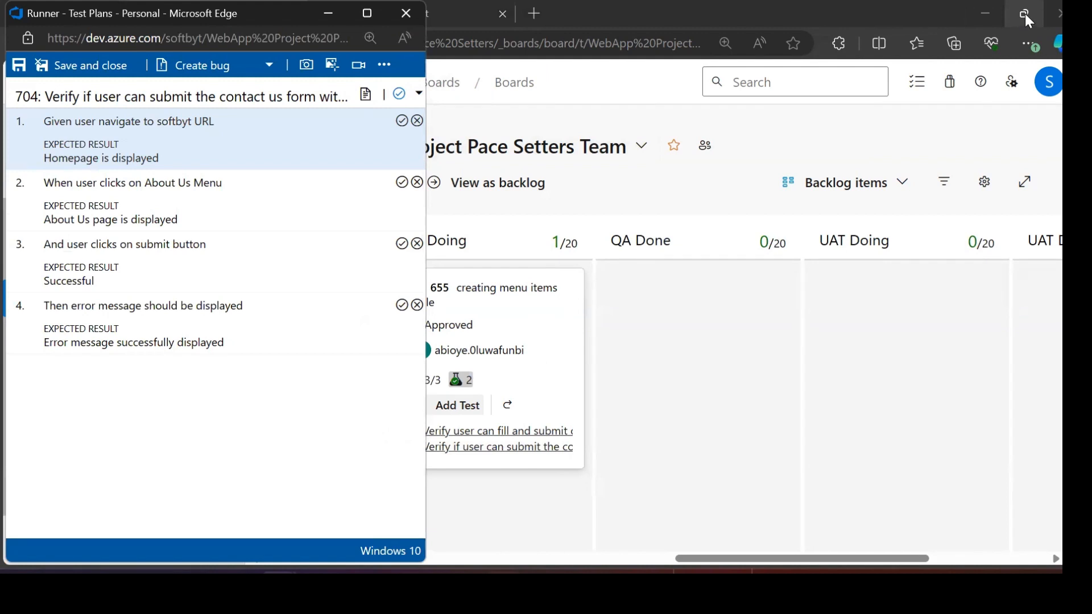
mouse_move(1024, 14)
click(963, 111)
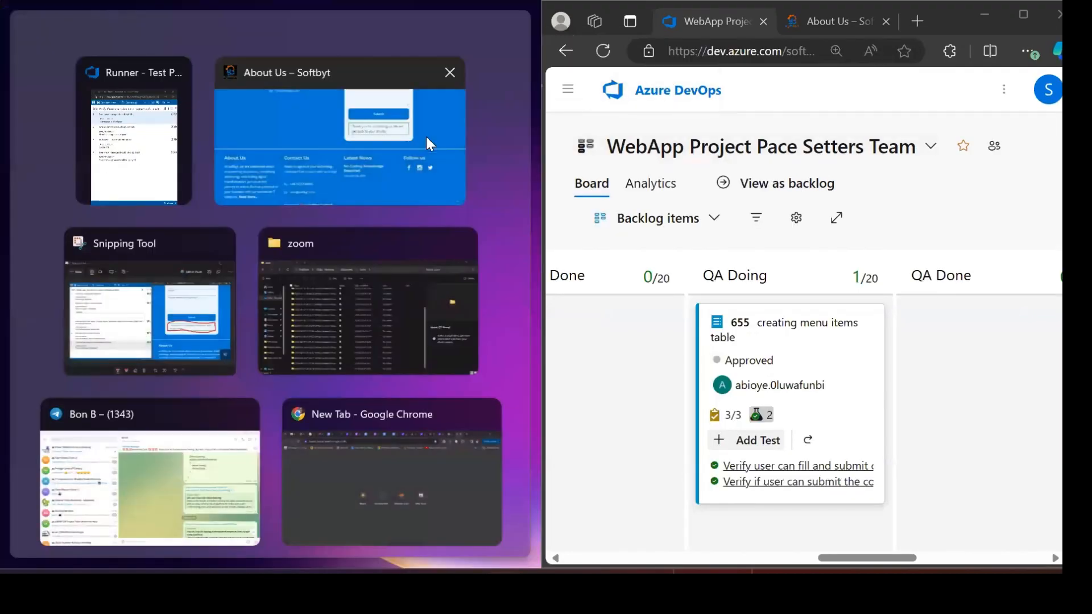
click(161, 153)
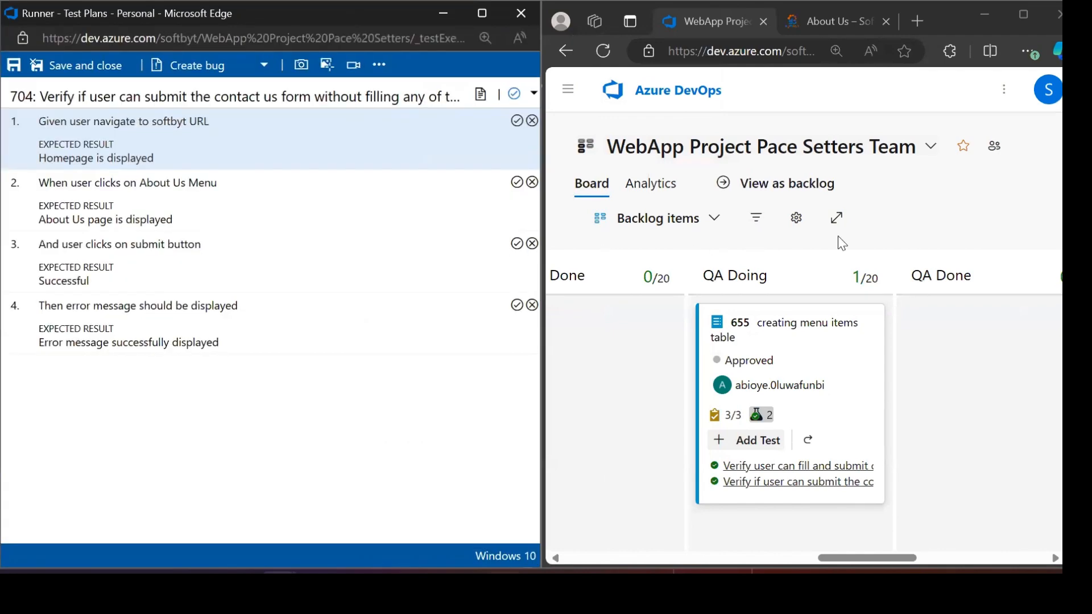
- Bring up the empty contact form on the Softbyt About Us page beside the test runner
scroll(850, 299, down, 1)
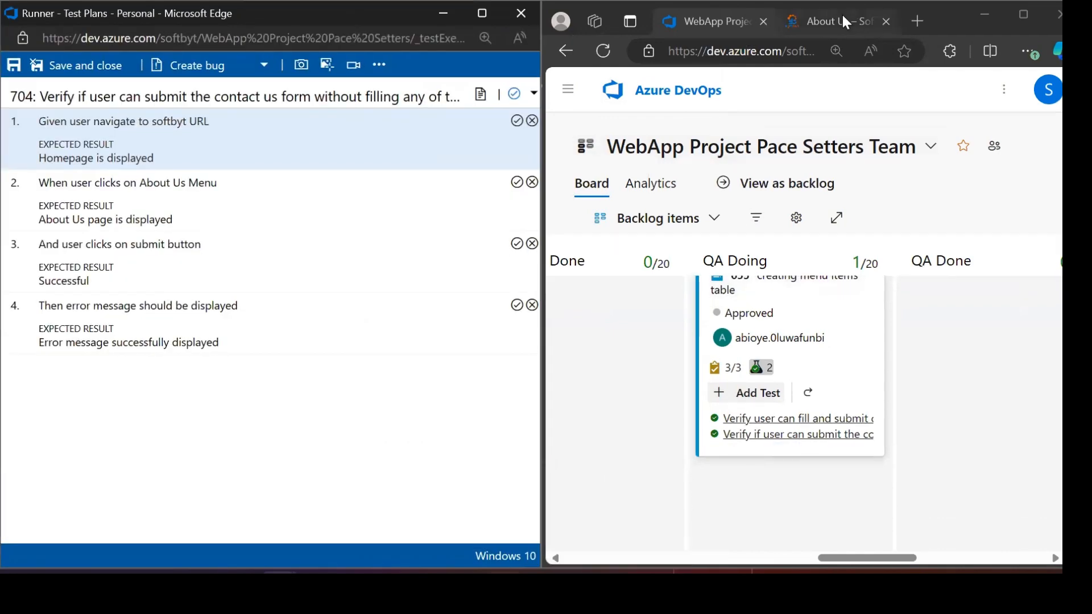
click(843, 17)
scroll(772, 277, down, 15)
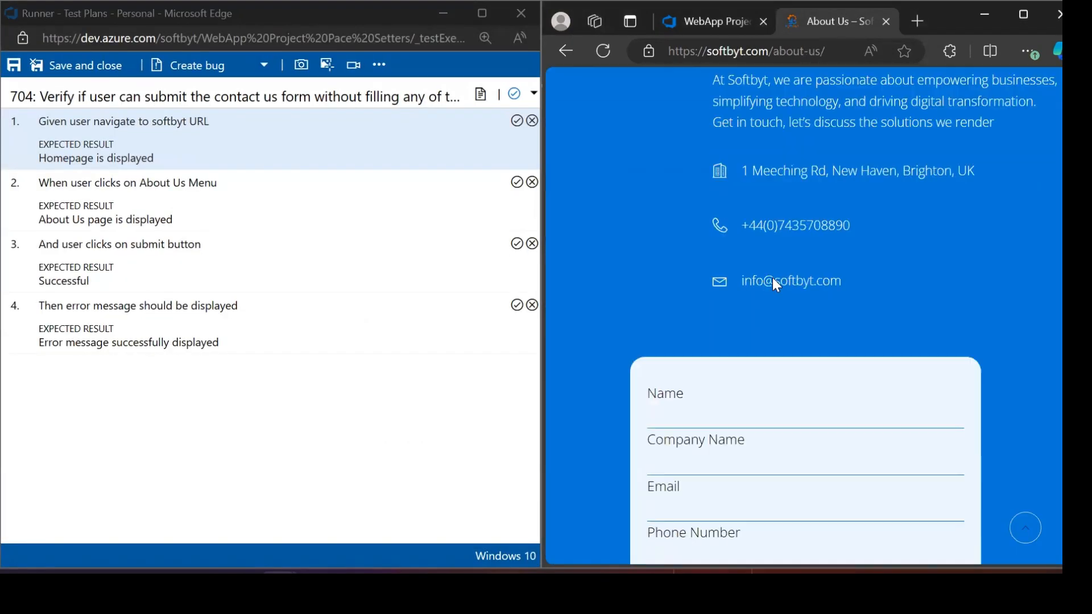
scroll(770, 251, up, 4)
scroll(780, 274, up, 4)
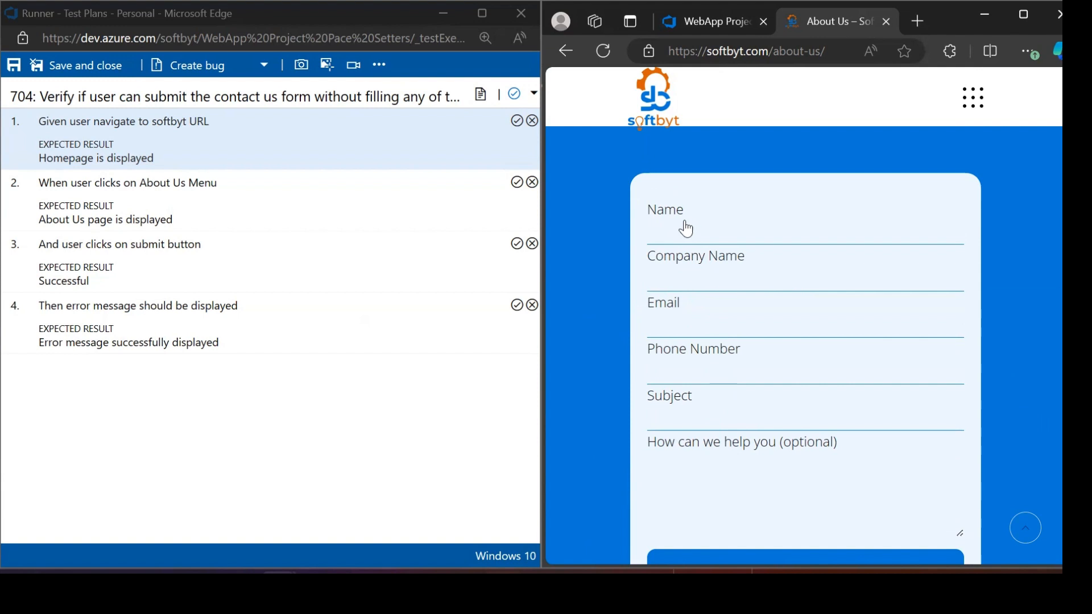
scroll(685, 228, down, 2)
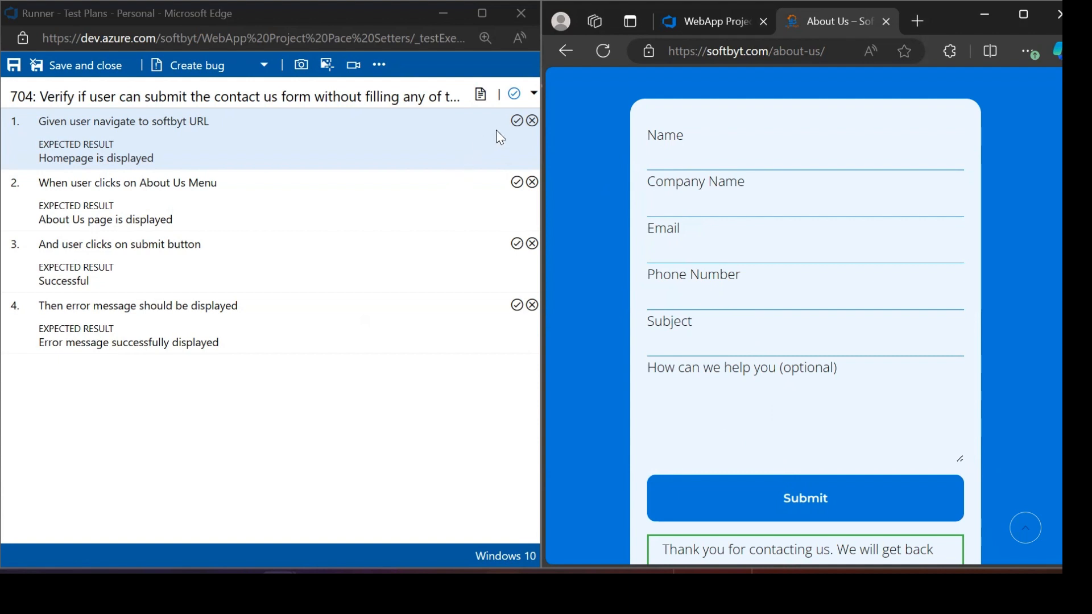
- Mark test steps 1 to 3 as passed, submitting the empty contact form before passing step 3
click(516, 121)
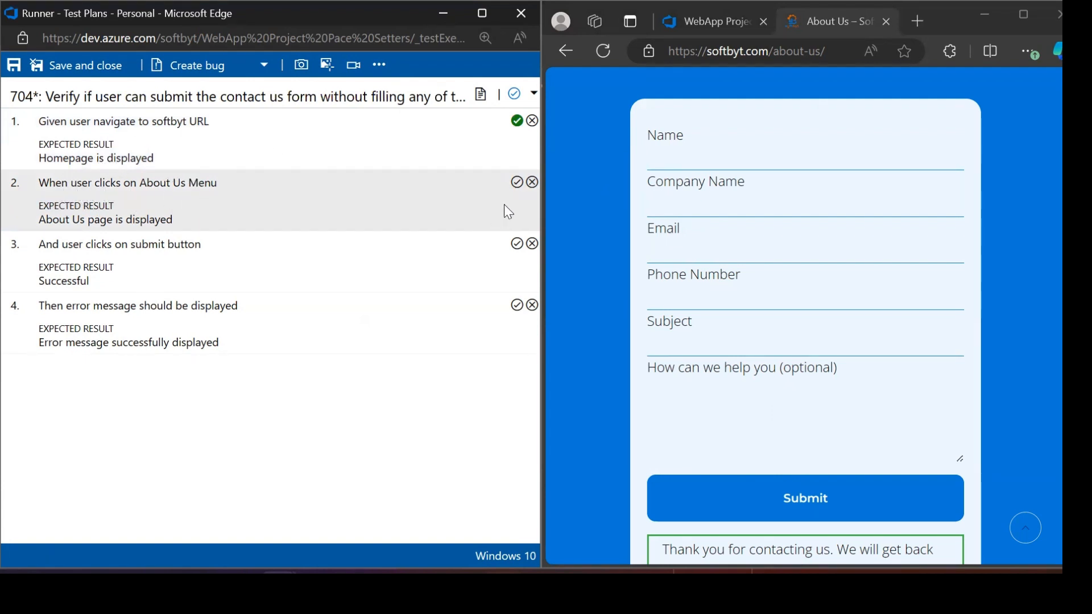
click(516, 182)
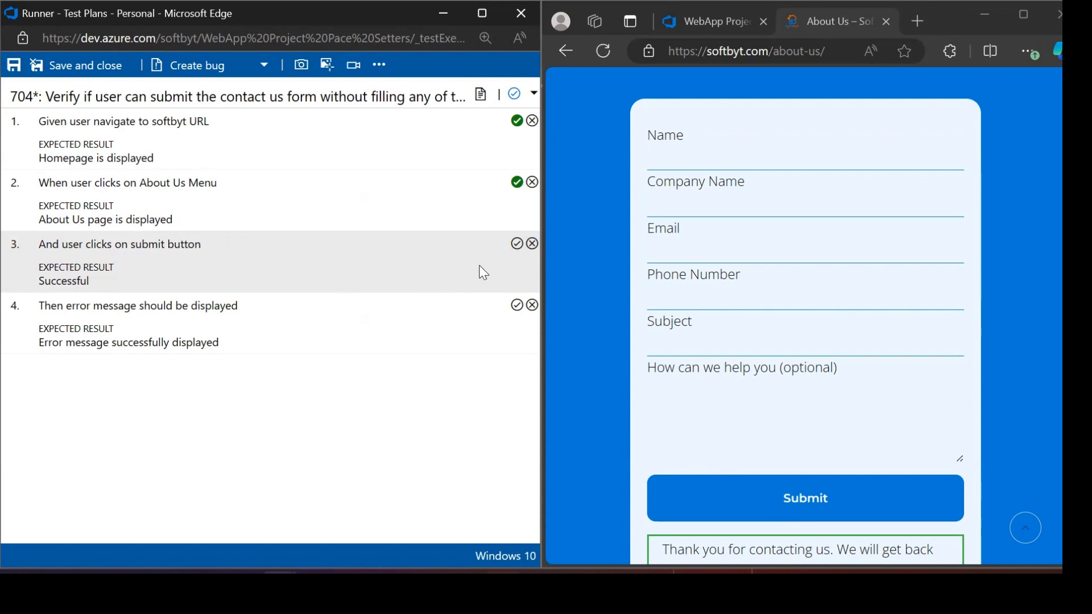
click(736, 496)
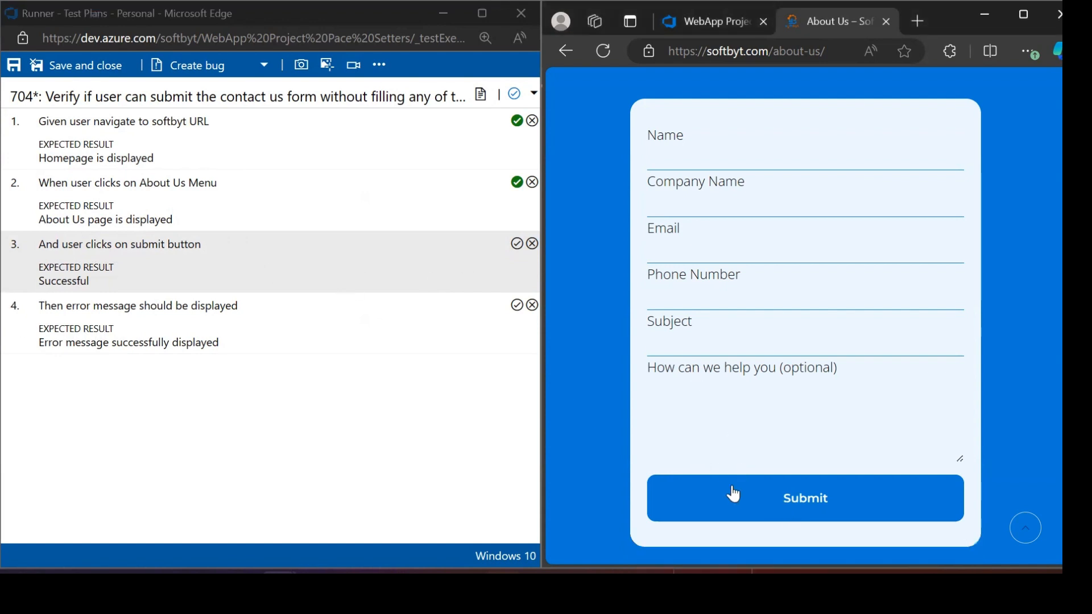
click(518, 250)
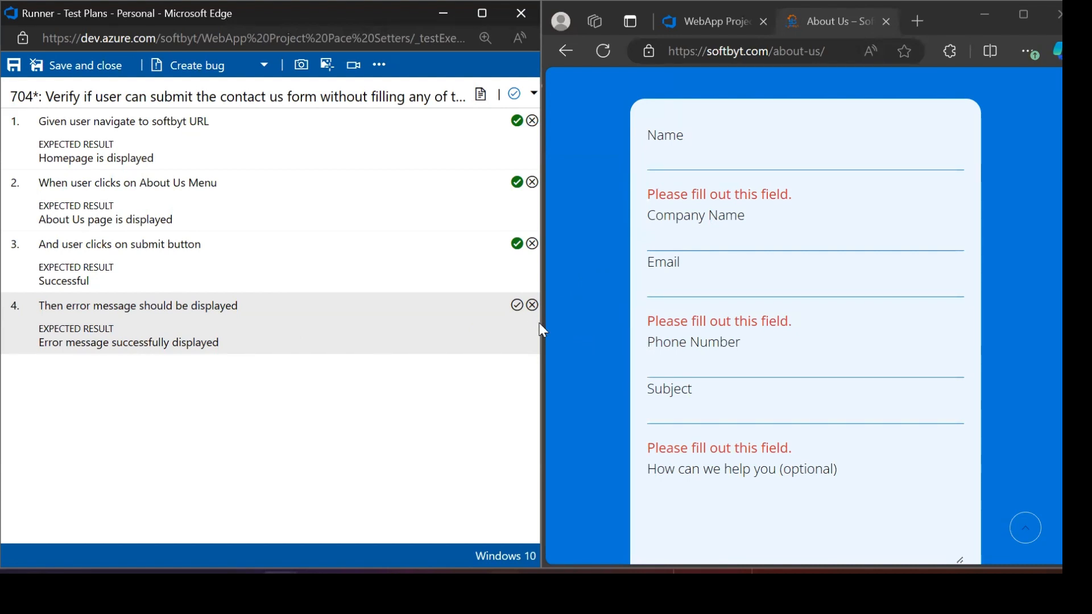
- Mark step 4, the error message check, as failed and set the whole test's result to Fail test
click(532, 306)
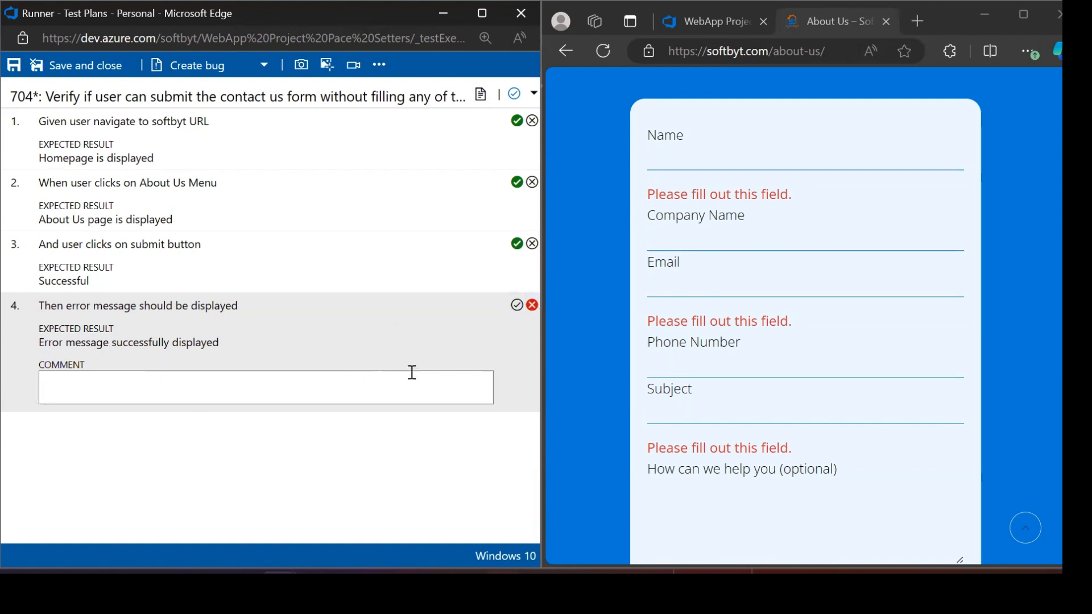
click(511, 95)
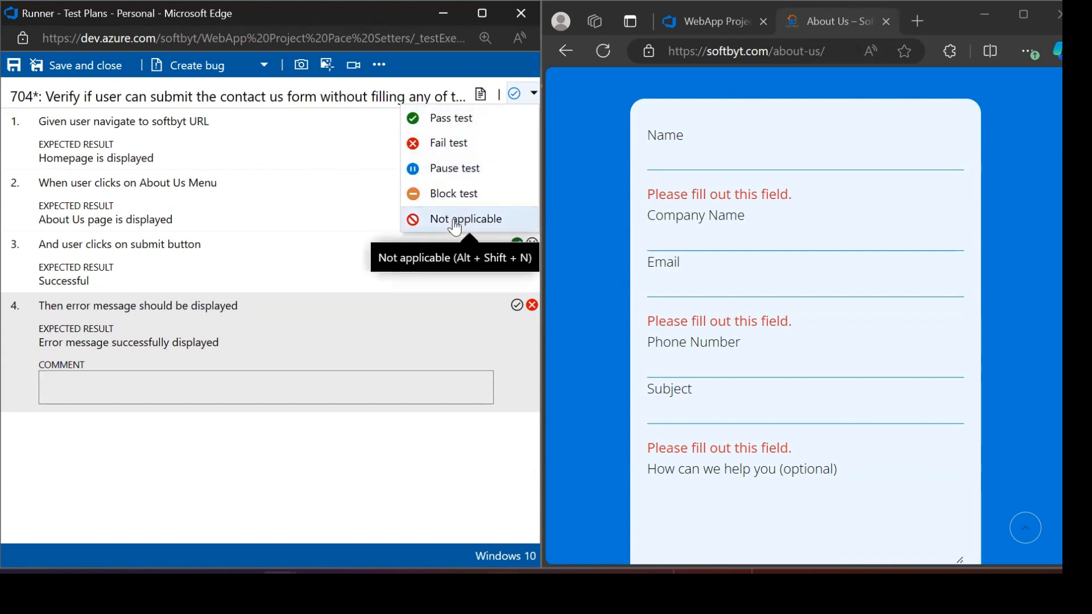
click(442, 144)
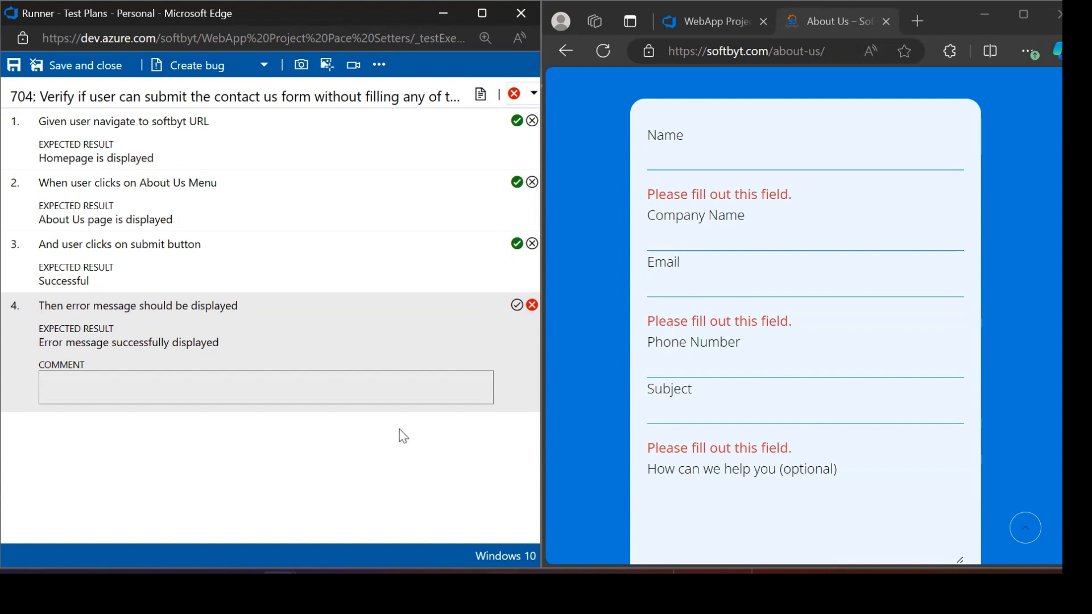
- Comment on step 4: "Company Name and Phone Number Fields are required and those not have the error "Please fill out this field""
click(57, 380)
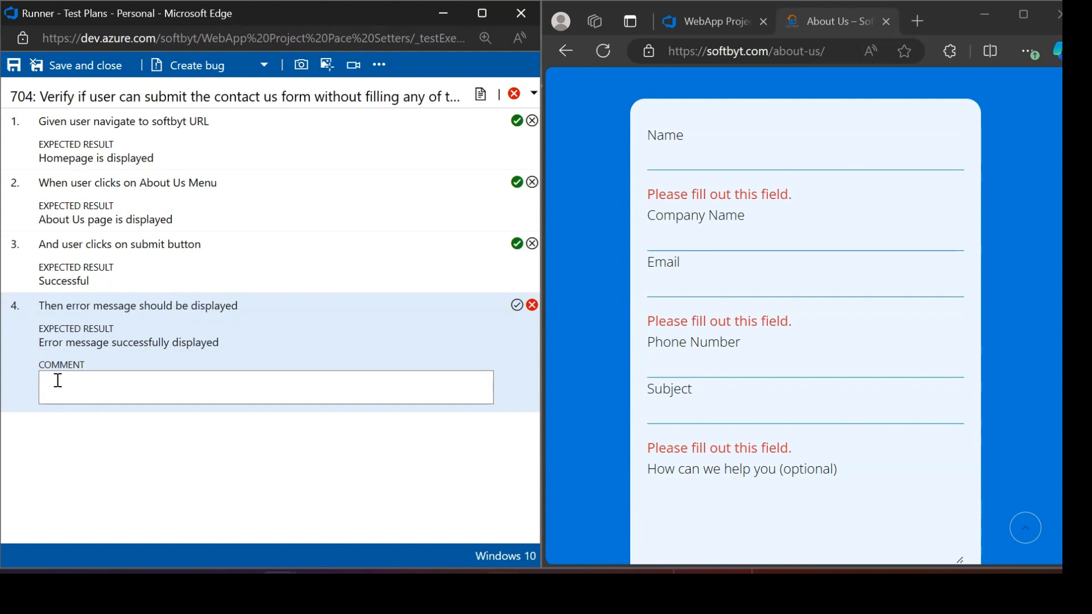
text(Comap)
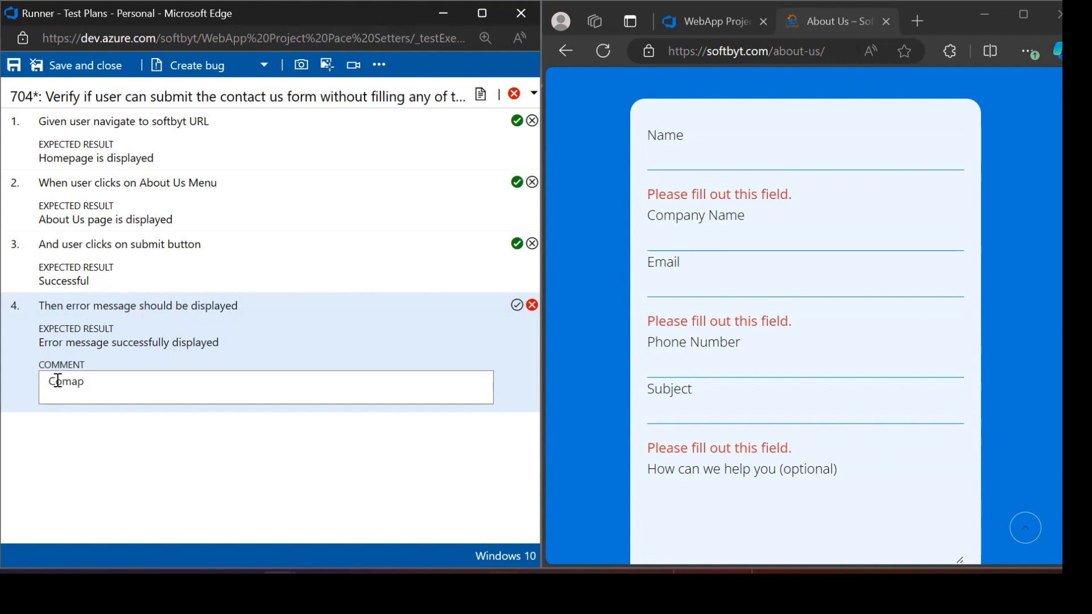
key(BackSpace)
key(BackSpace)
key(BackSpace)
text(mpany Name and )
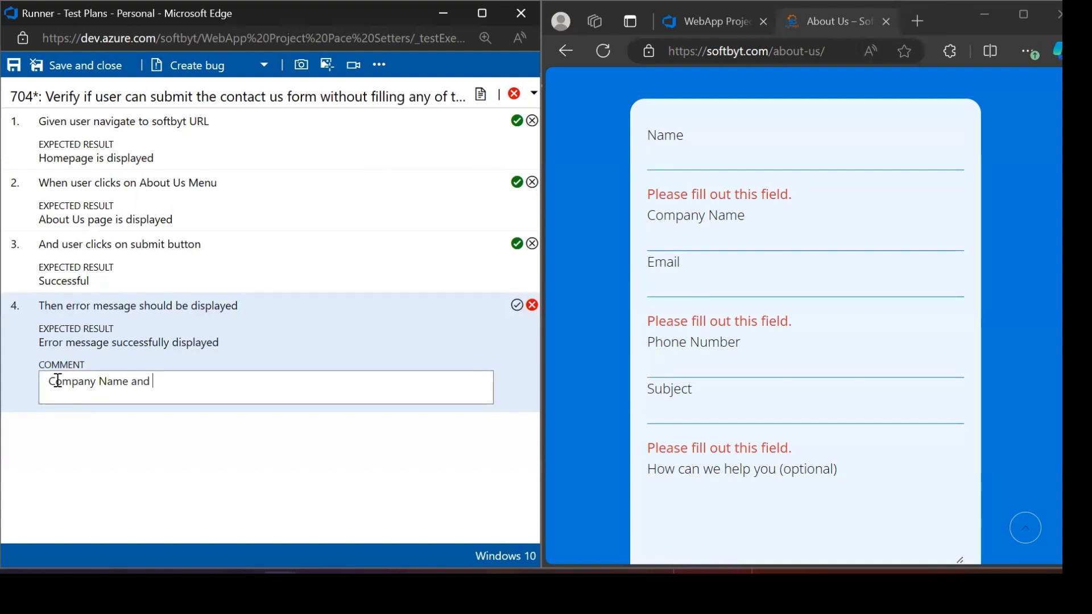
text(Phone Numbe)
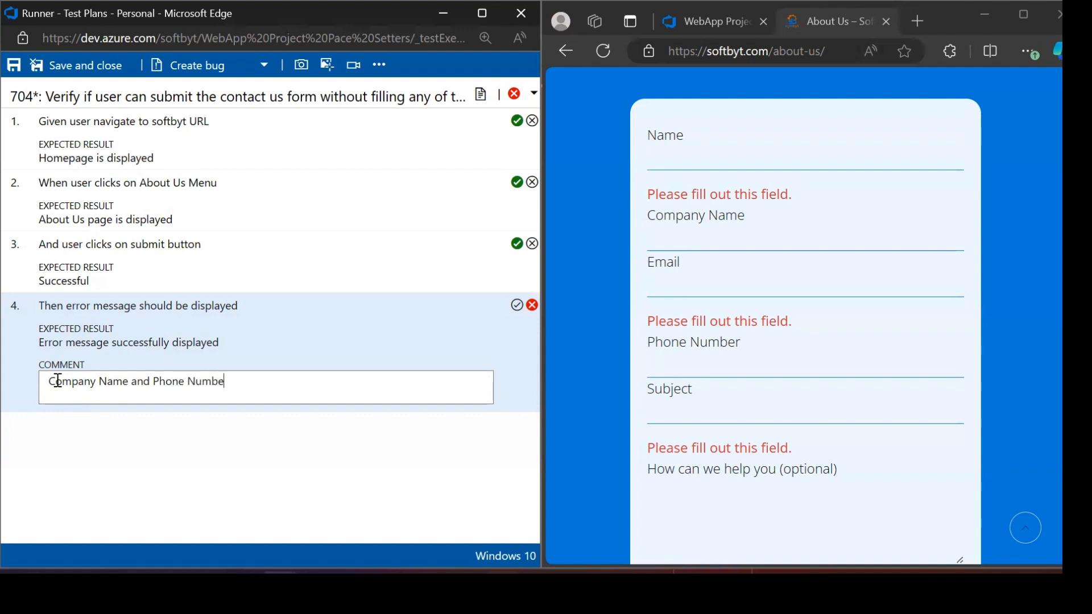
text(r Fields)
key(BackSpace)
key(BackSpace)
key(BackSpace)
key(BackSpace)
key(BackSpace)
key(BackSpace)
text(ei)
key(BackSpace)
key(BackSpace)
text(ields are)
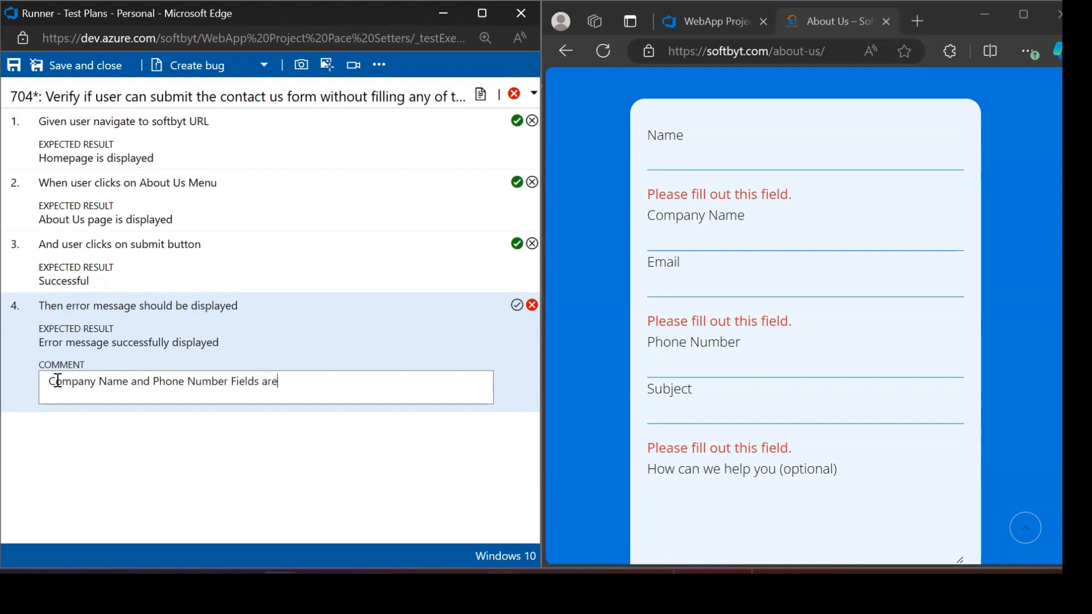
text( required and those)
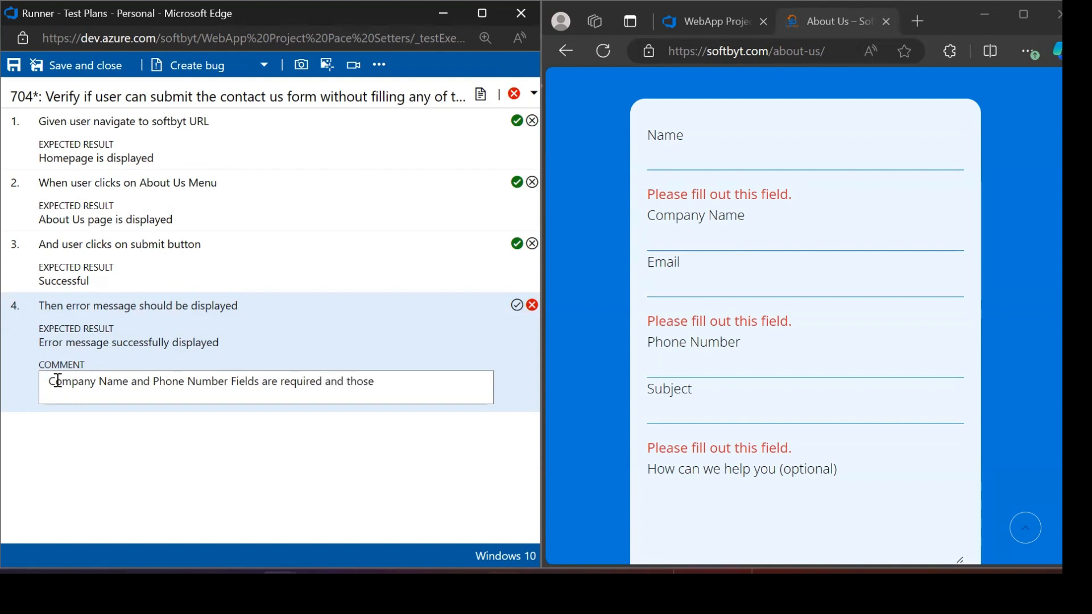
text( not have the )
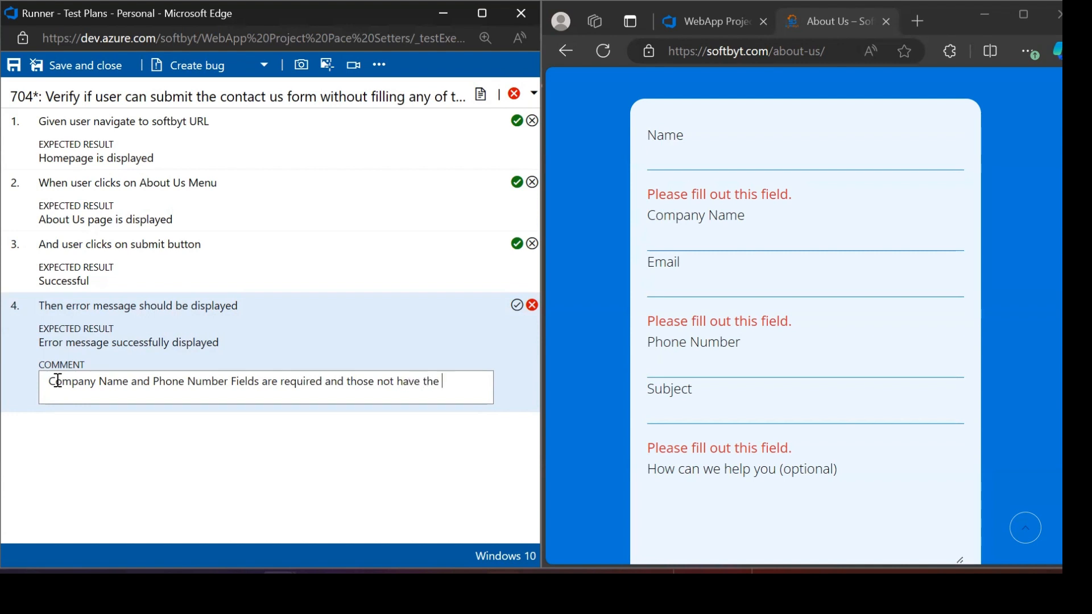
text(error "")
key(Left)
text(Please )
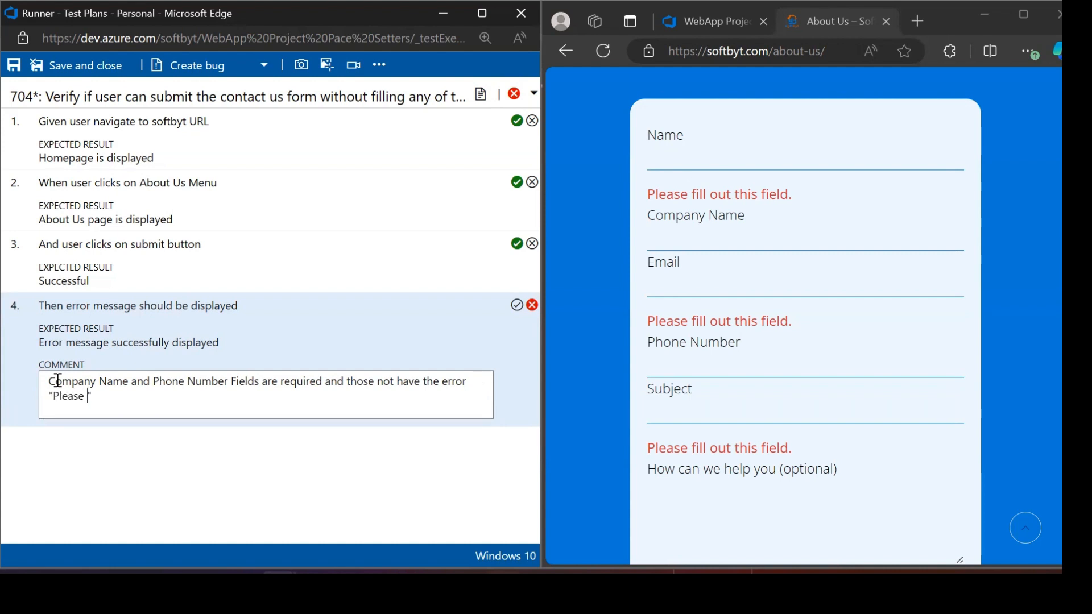
text(fill ou)
text(t t)
text(his )
text(fie)
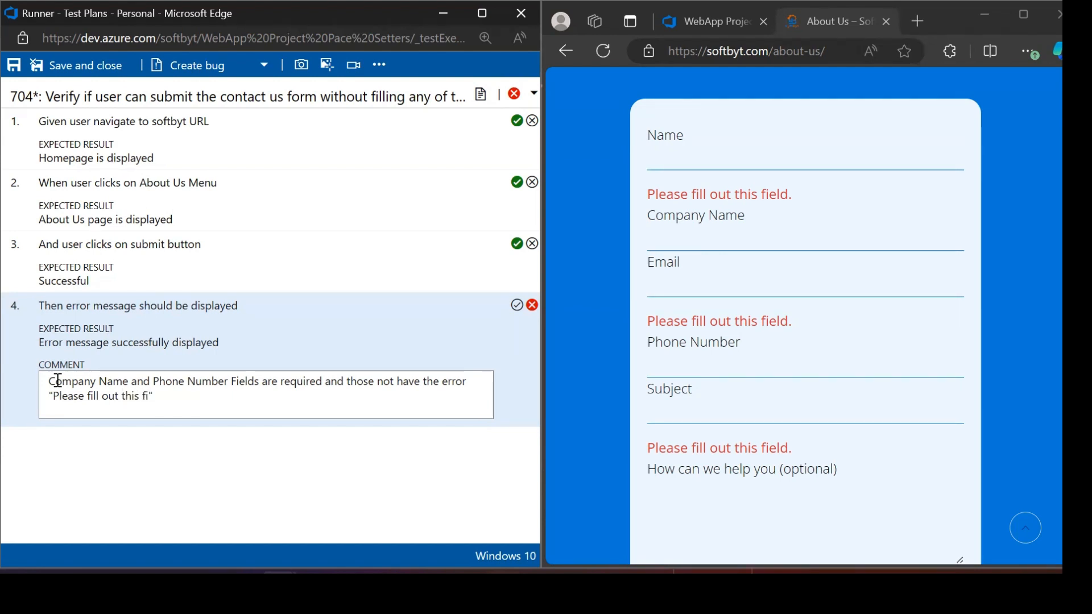
text(ld)
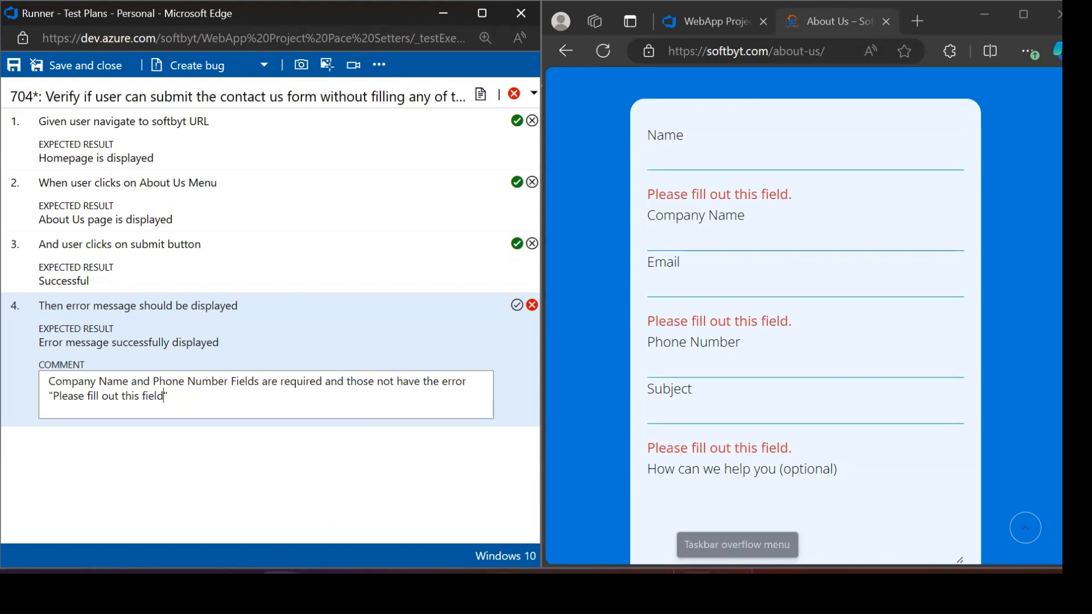
- Capture a new Snipping Tool screenshot covering the test runner and the contact form with its validation errors
mouse_move(690, 588)
click(694, 543)
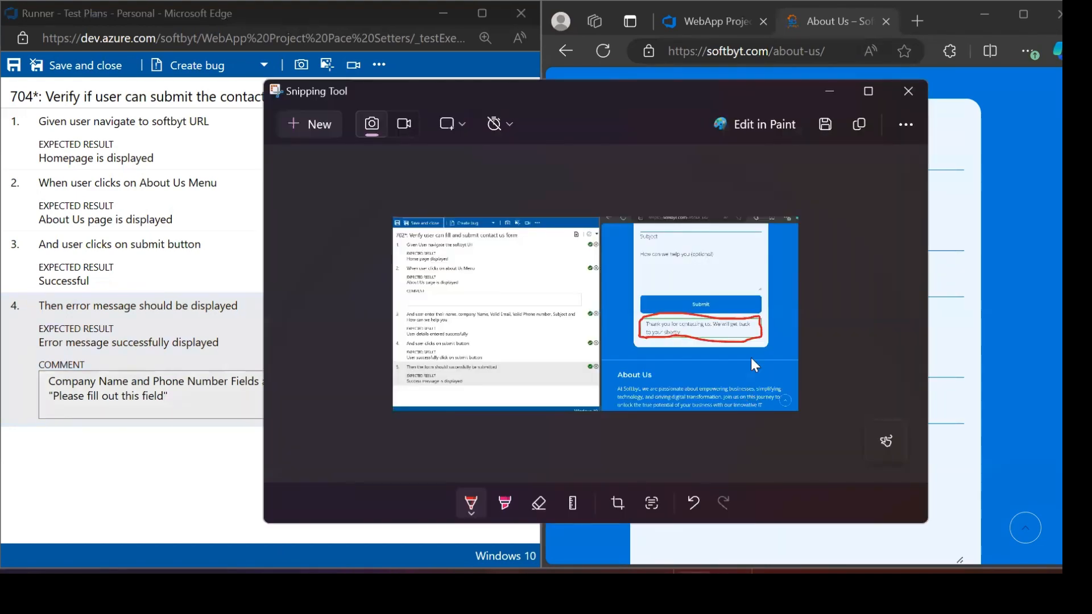
click(313, 124)
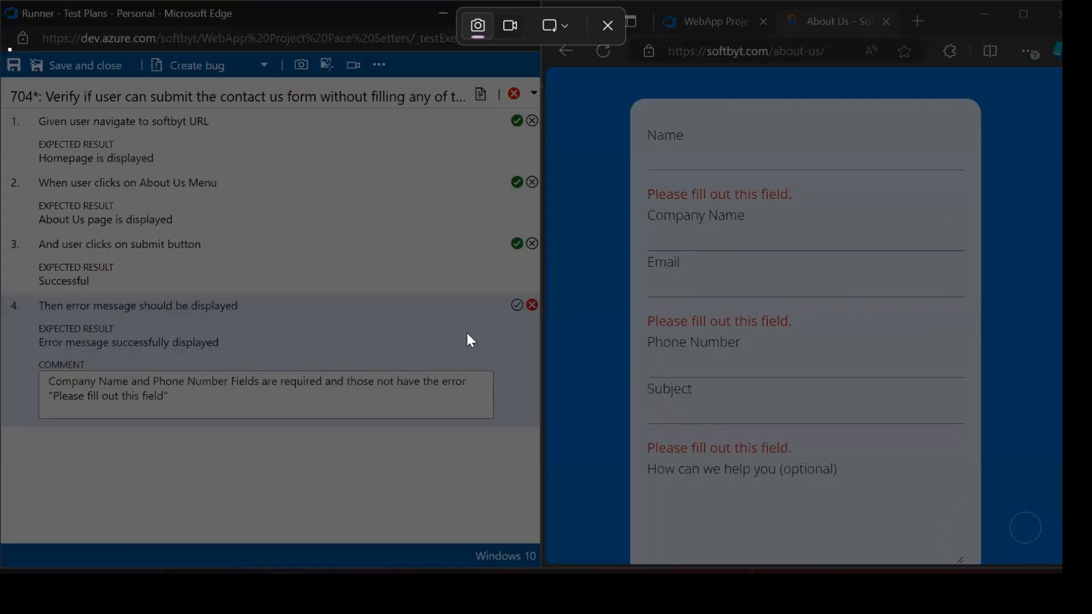
drag(8, 49, 1001, 569)
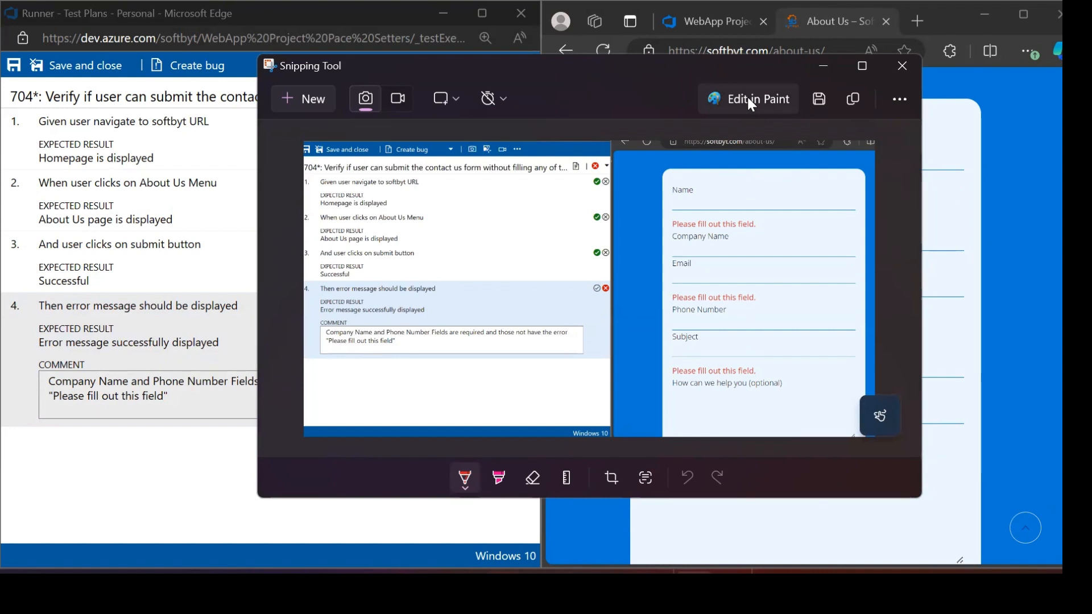
- Highlight the blank areas under Company Name and Phone Number in the screenshot with the pink highlighter
click(500, 480)
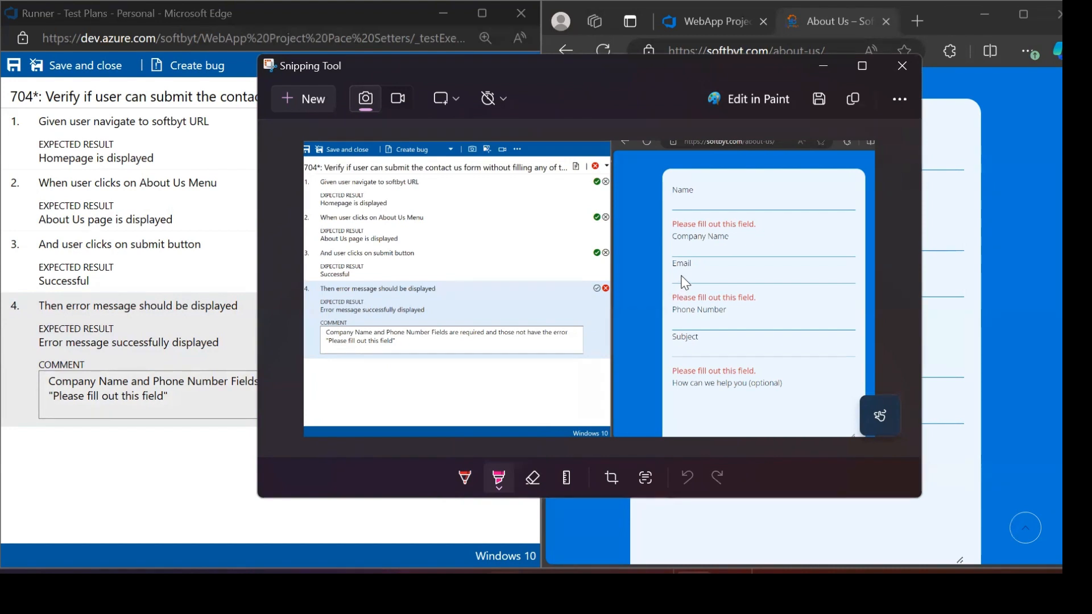
click(675, 247)
drag(676, 251, 739, 253)
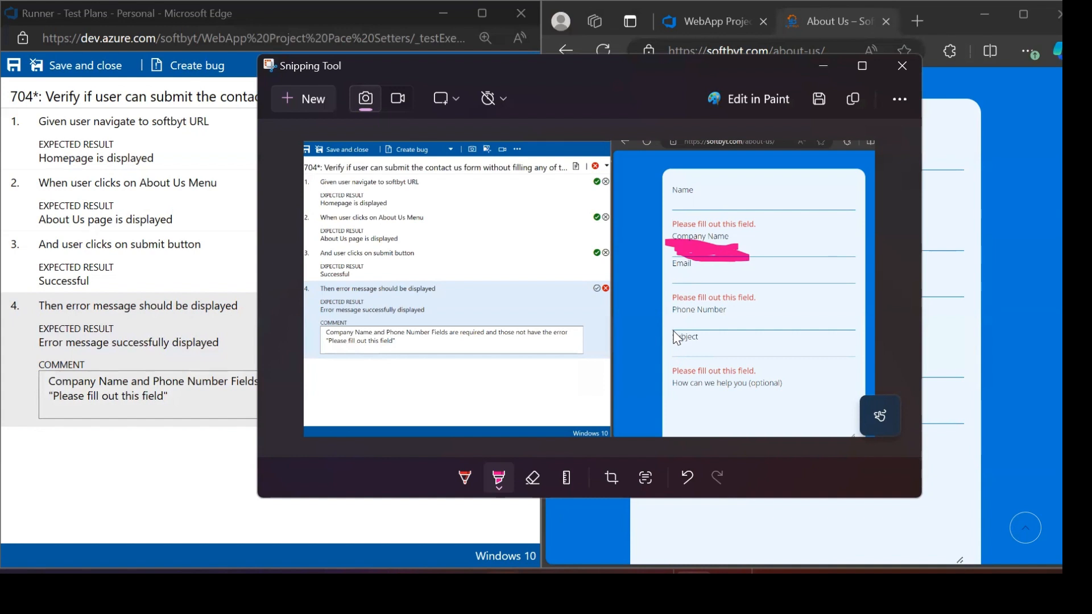
drag(675, 324, 717, 322)
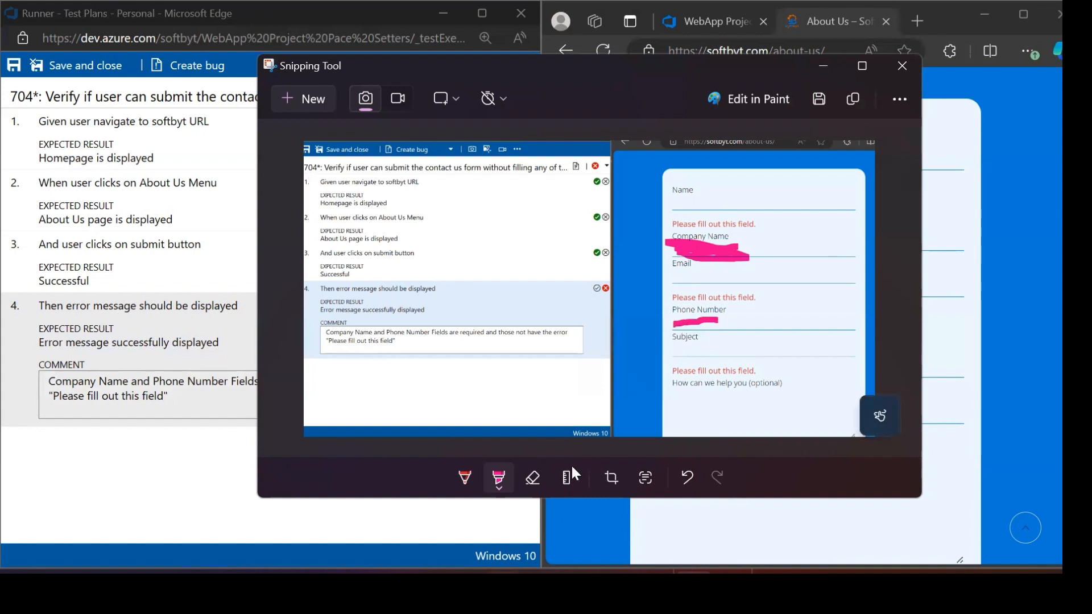
- Outline the highlighted areas under Phone Number and Company Name with the red pen, and copy the annotated screenshot
click(465, 473)
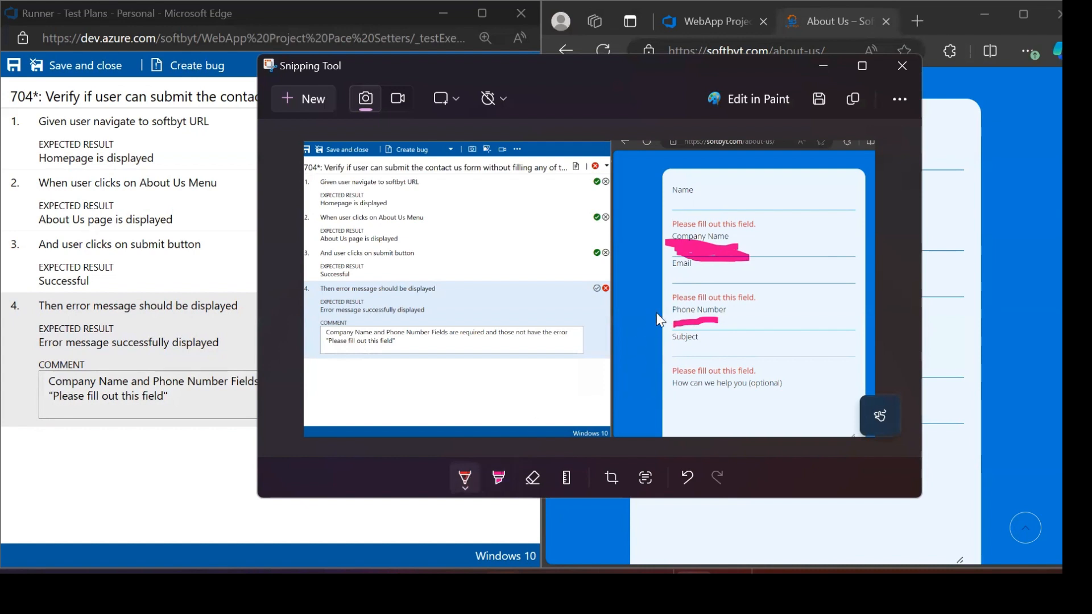
drag(664, 309, 731, 324)
mouse_move(664, 307)
mouse_down()
mouse_move(715, 310)
mouse_move(739, 321)
mouse_move(745, 344)
mouse_move(671, 327)
mouse_move(669, 307)
mouse_up()
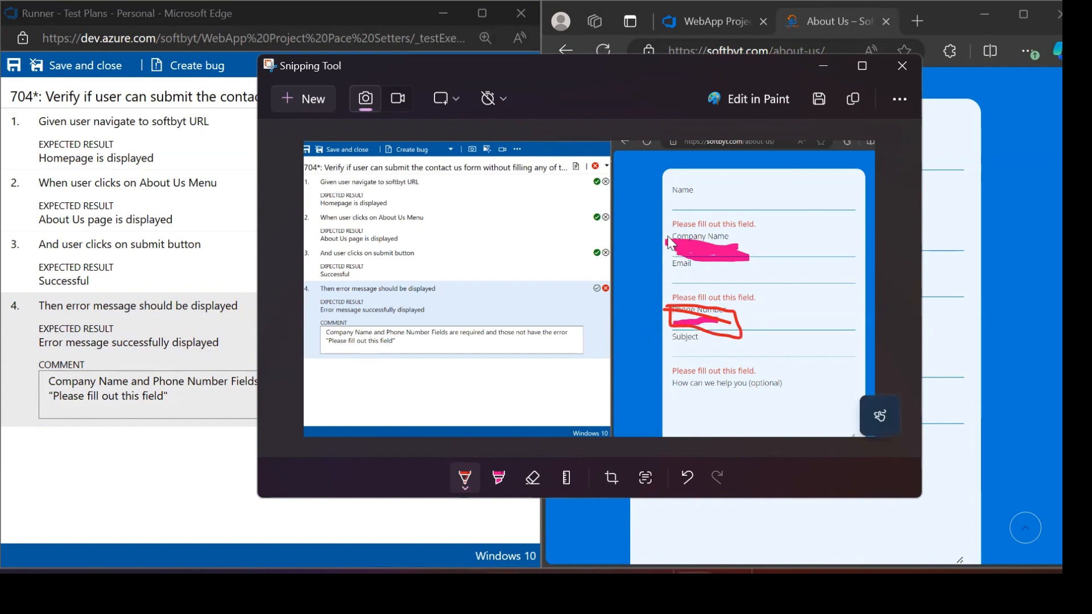
mouse_move(669, 243)
mouse_down()
mouse_move(759, 253)
mouse_move(733, 266)
mouse_move(676, 262)
mouse_move(670, 240)
mouse_up()
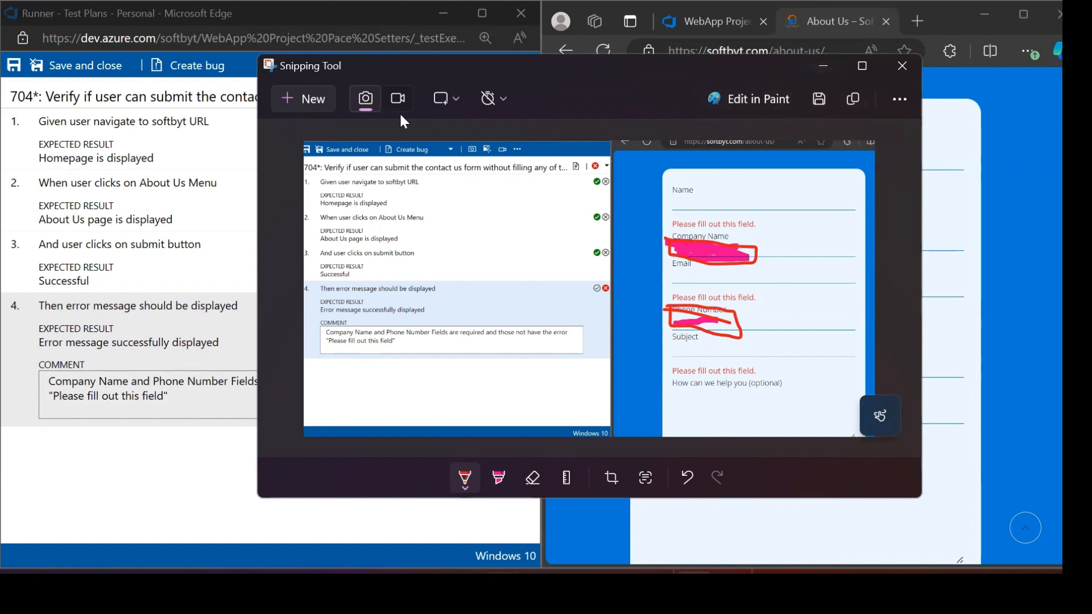
click(850, 101)
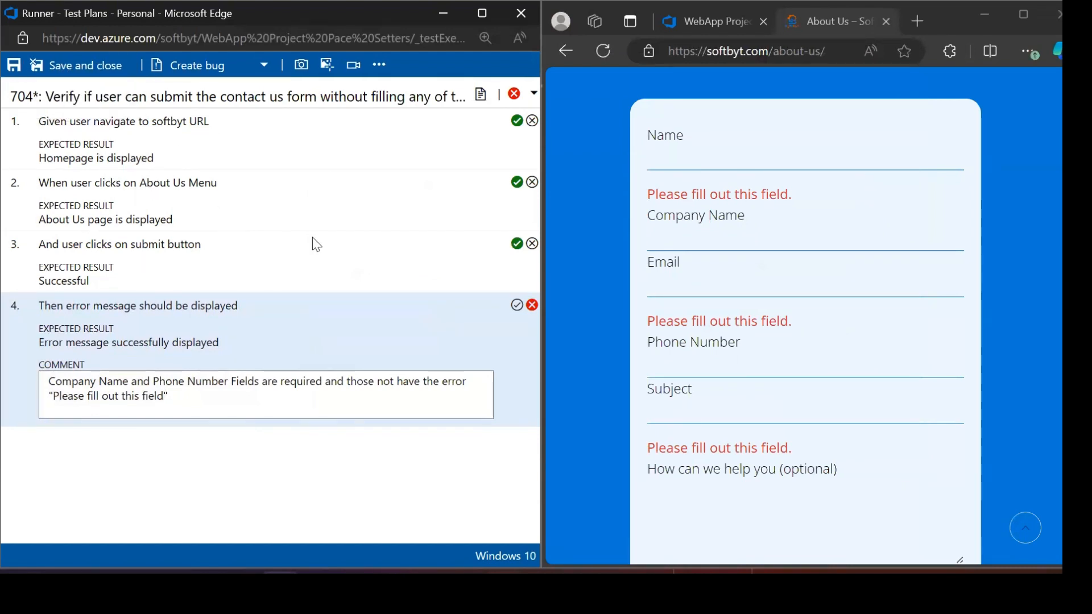
- Create a bug from the failed test in the test runner and maximize its form
click(182, 68)
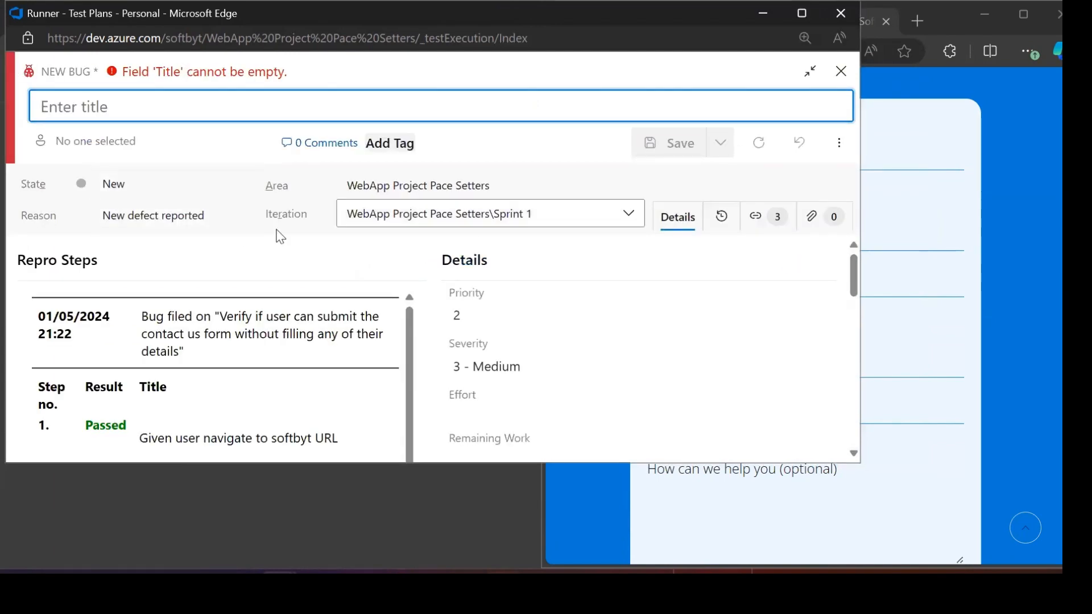
scroll(219, 276, down, 1)
scroll(219, 276, up, 1)
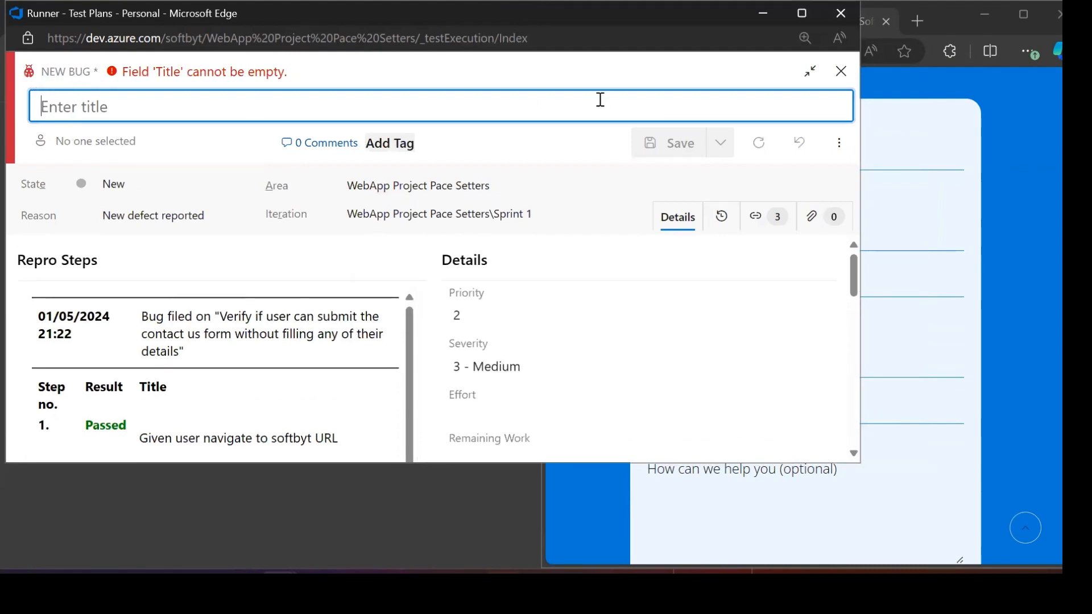
click(800, 17)
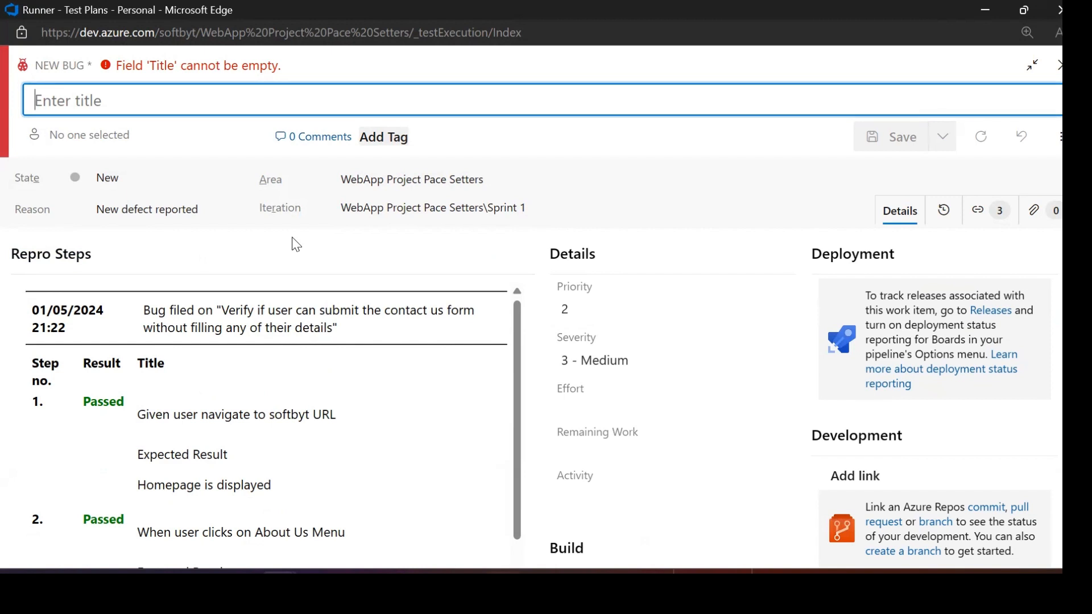
- Review the new bug's repro steps, test configuration, related work and available State options
scroll(307, 285, down, 5)
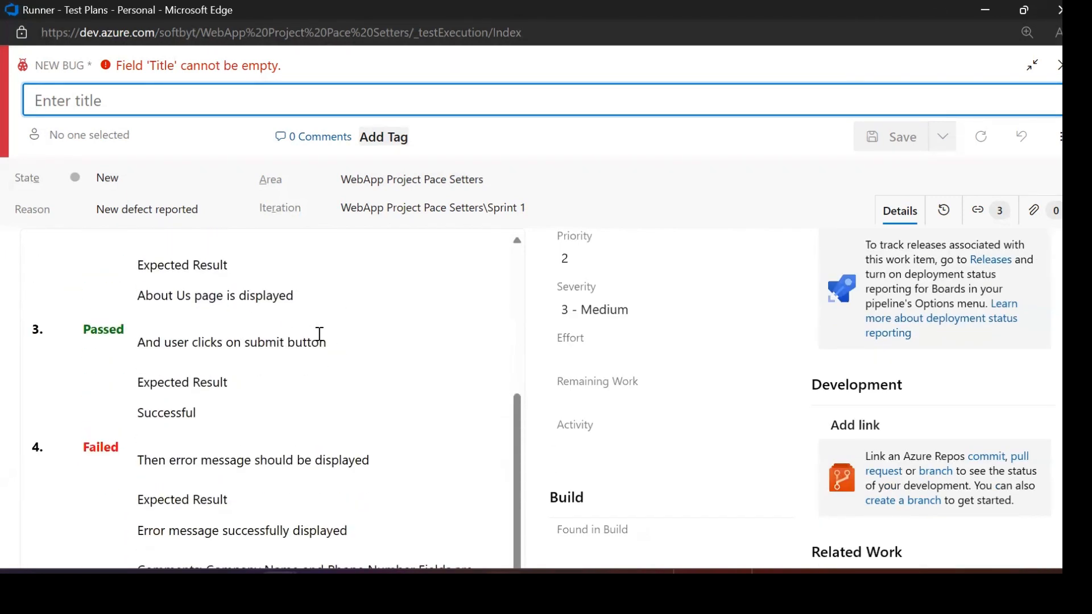
scroll(296, 370, down, 3)
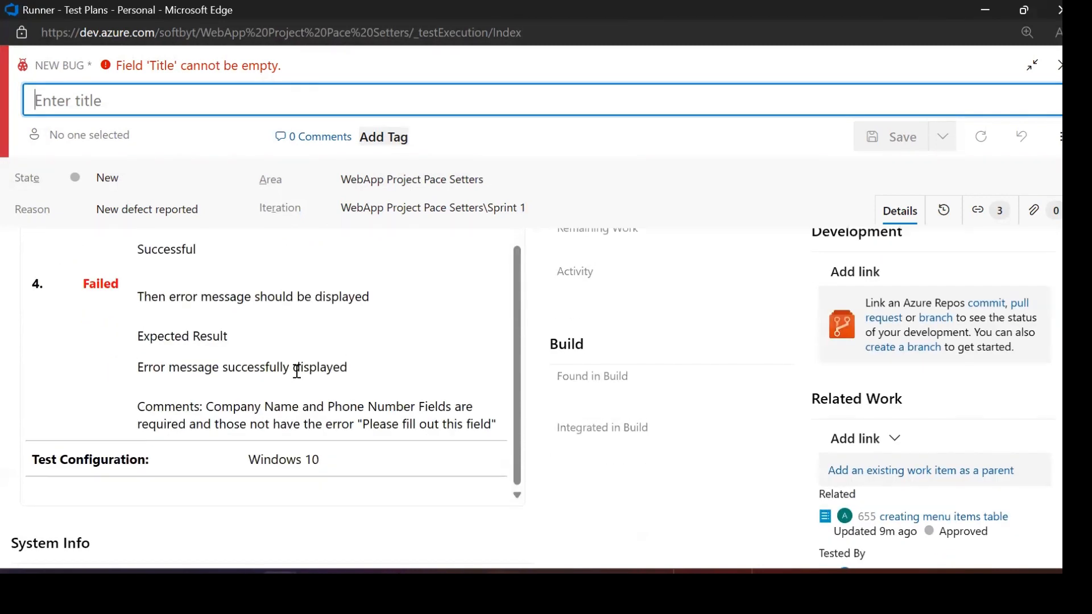
scroll(296, 370, down, 2)
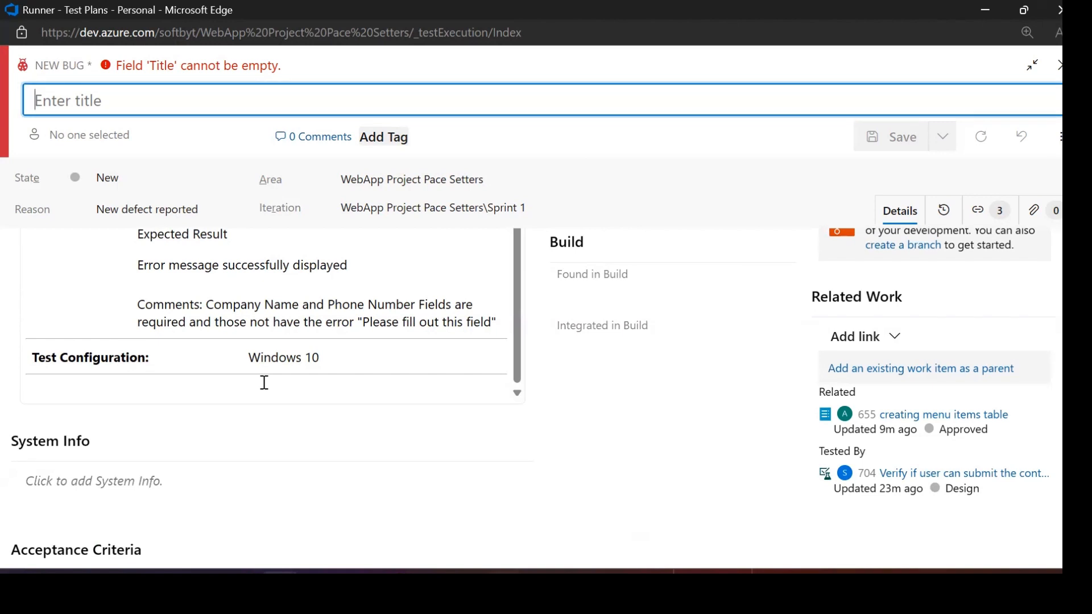
scroll(331, 361, up, 5)
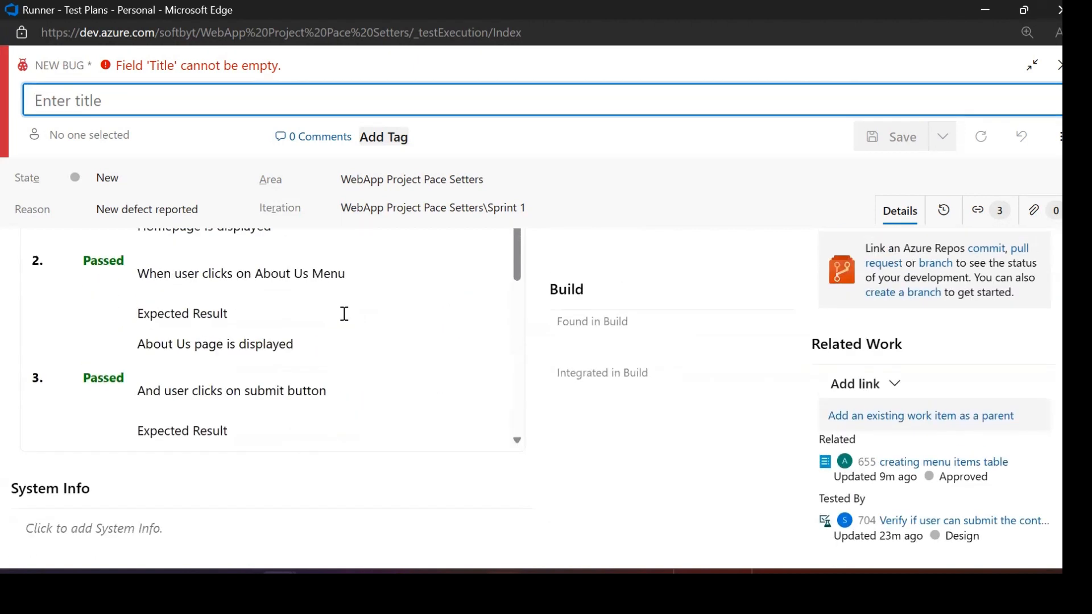
scroll(344, 313, up, 5)
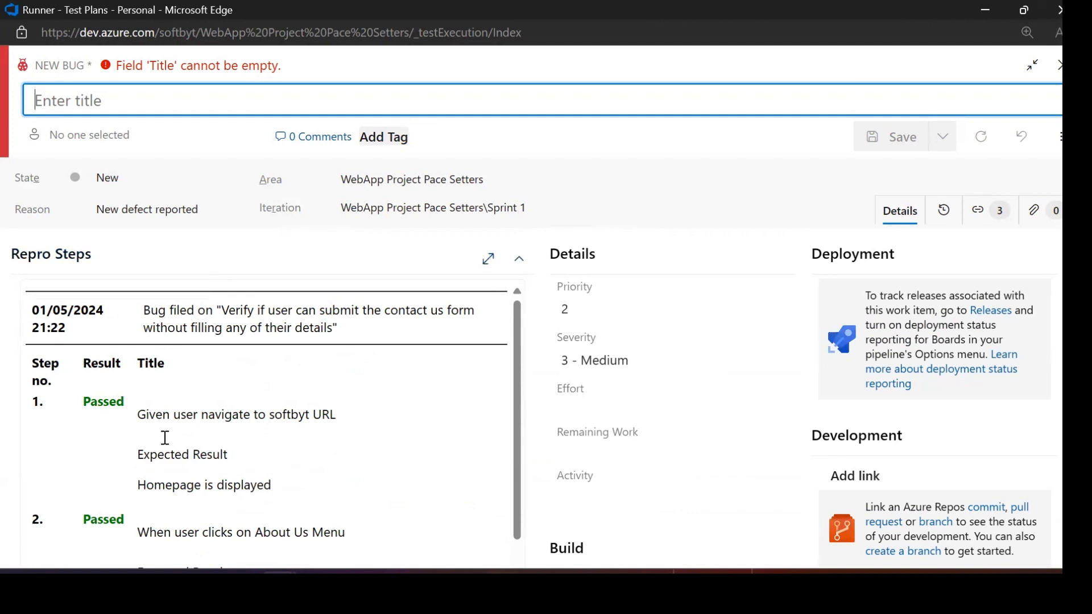
scroll(171, 432, down, 1)
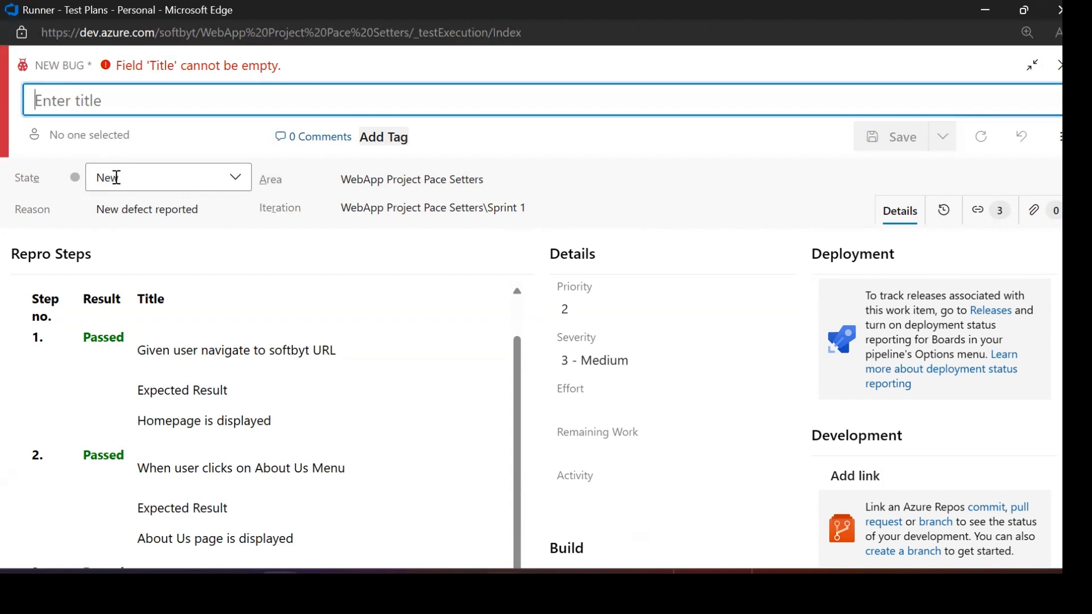
click(236, 177)
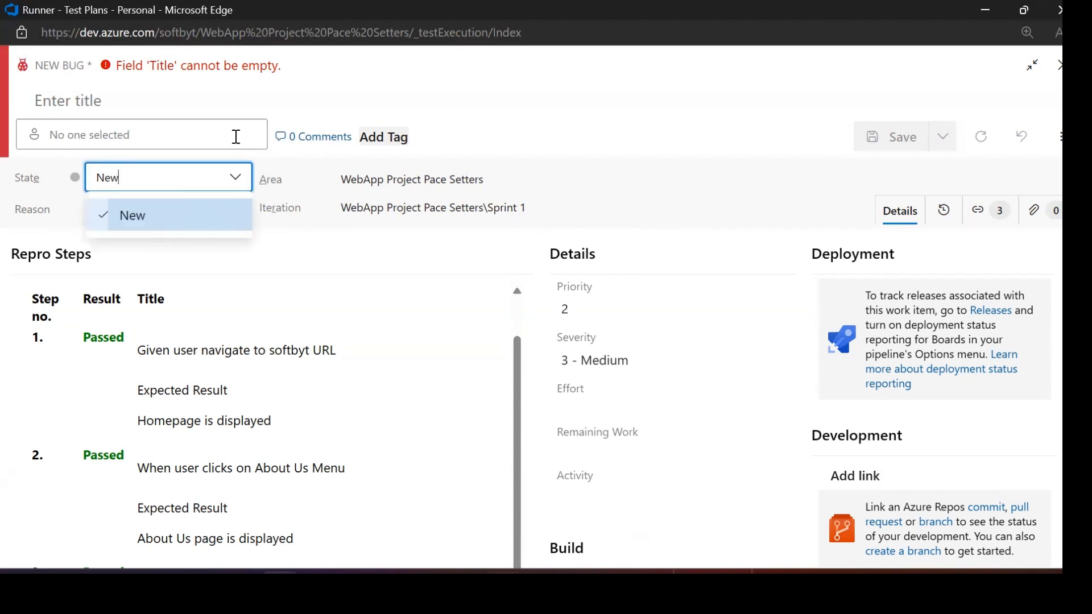
click(117, 107)
click(115, 107)
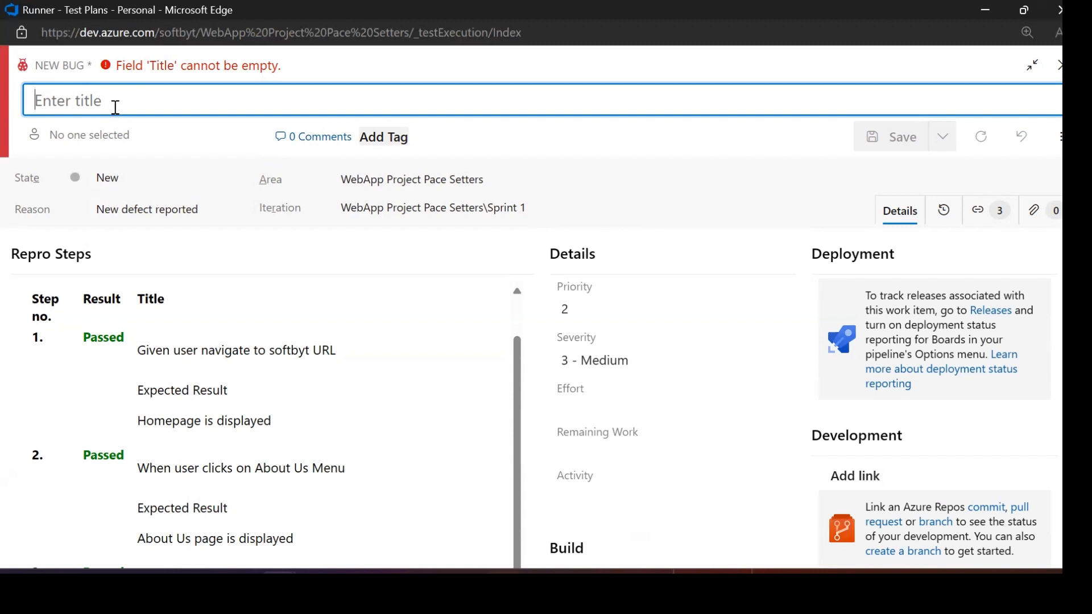
- Copy "Company Name and Phone Number Fields are required and those not have the error" from the step 4 comment into the bug title
scroll(290, 397, down, 5)
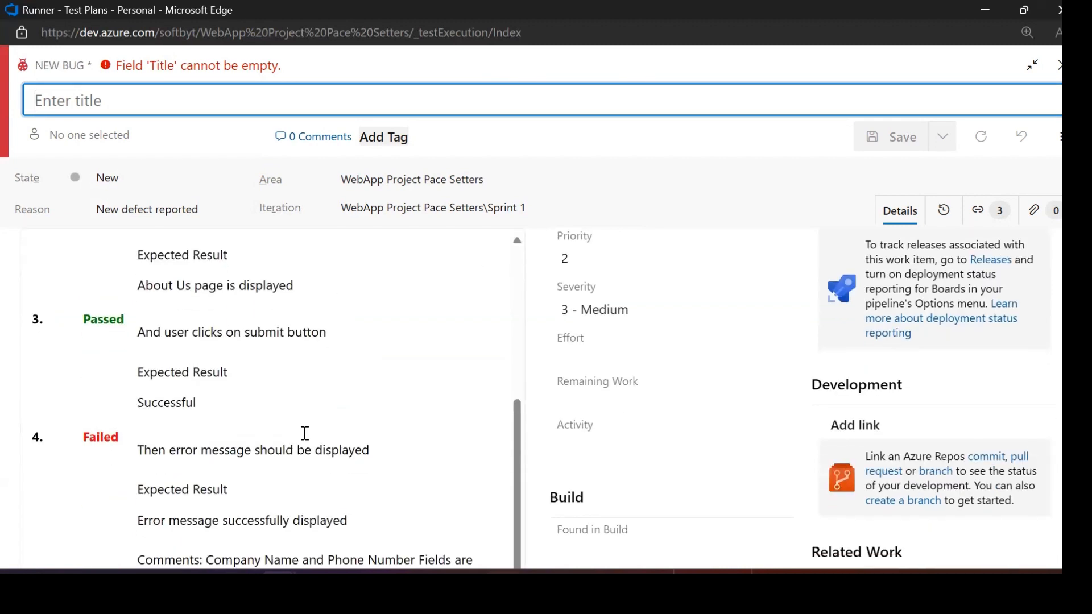
scroll(304, 433, down, 2)
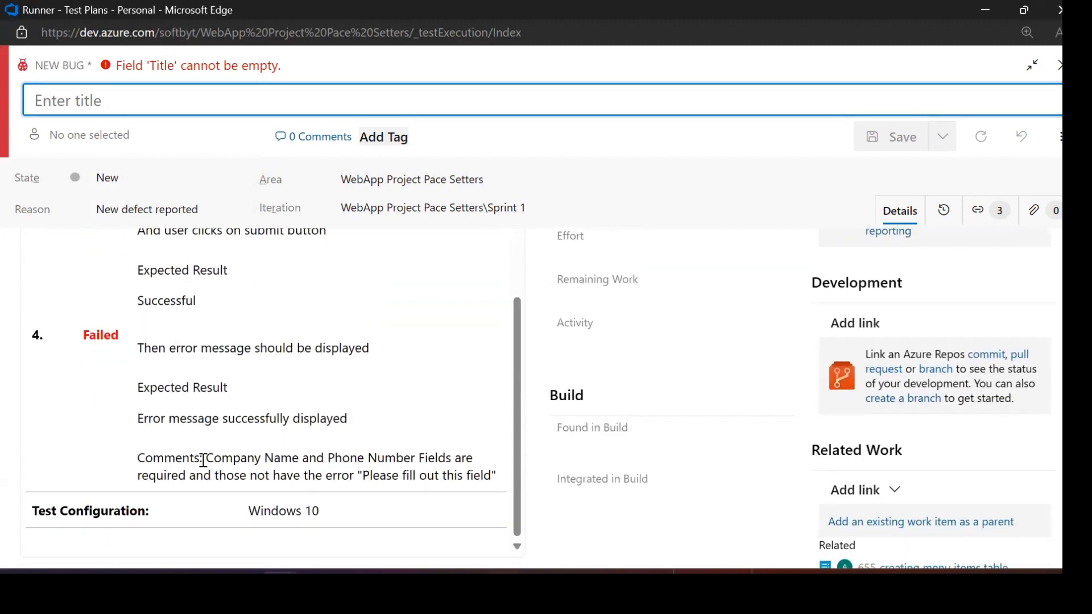
drag(210, 458, 357, 479)
key(ctrl+c)
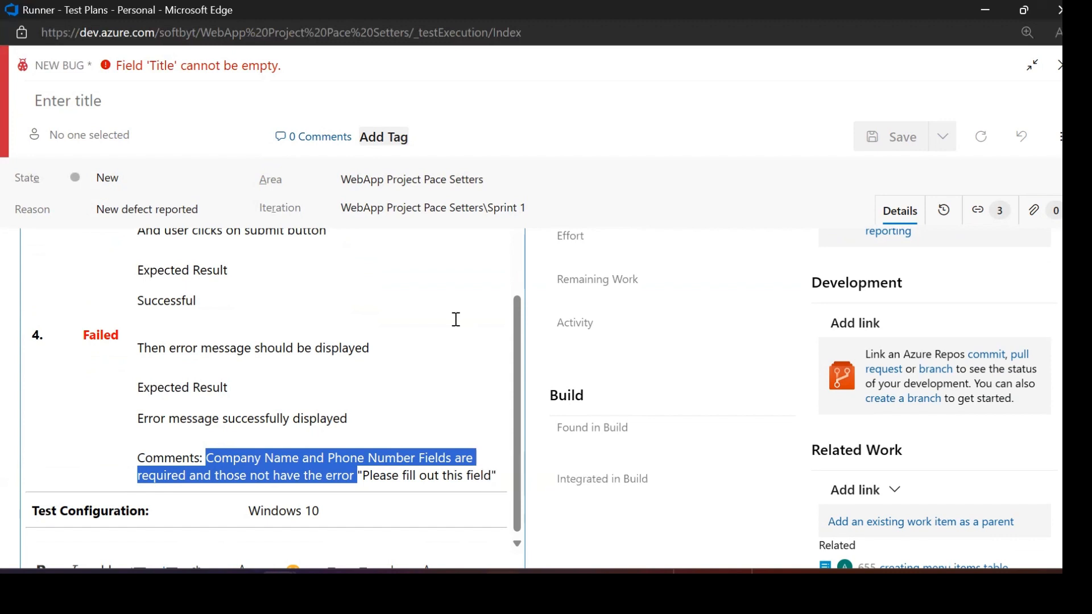
click(76, 102)
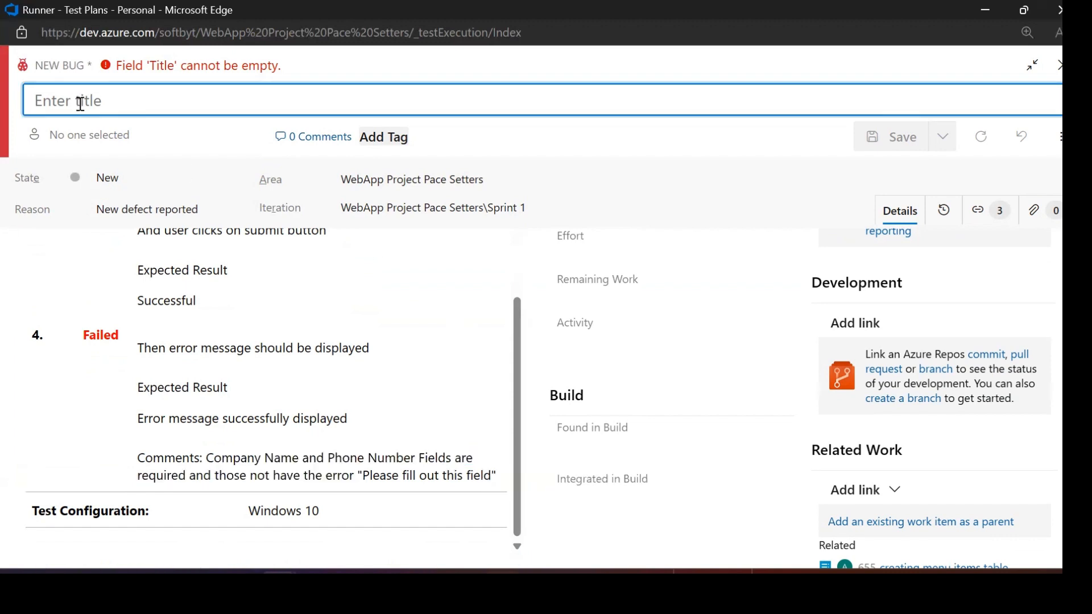
key(ctrl+v)
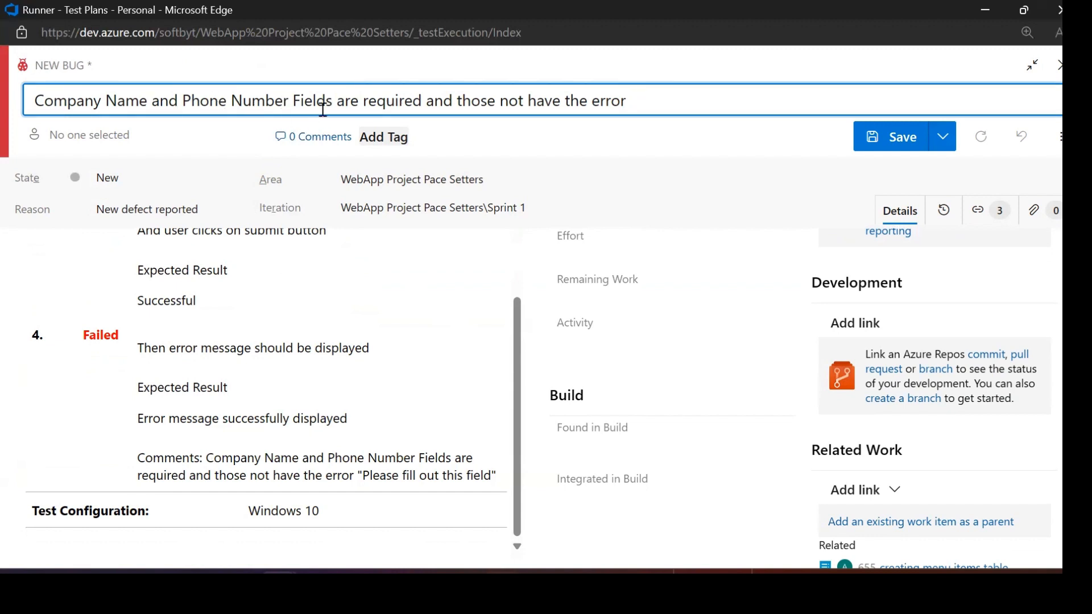
- Reword the bug title as "Company Name and Phone Number Fields are not required and those not have the error message validation"
click(360, 102)
text(no)
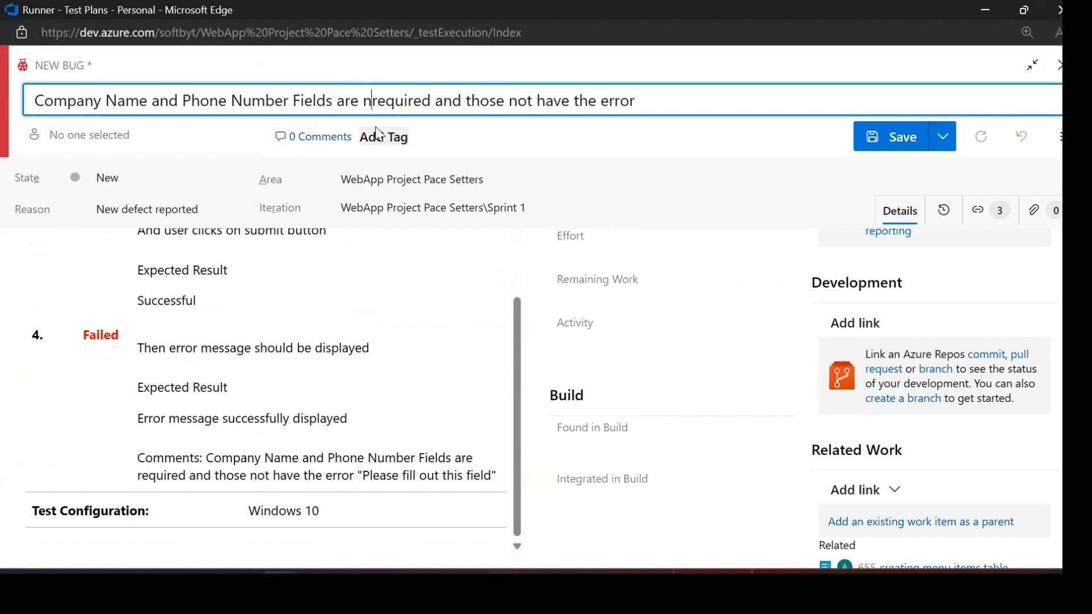
text(t)
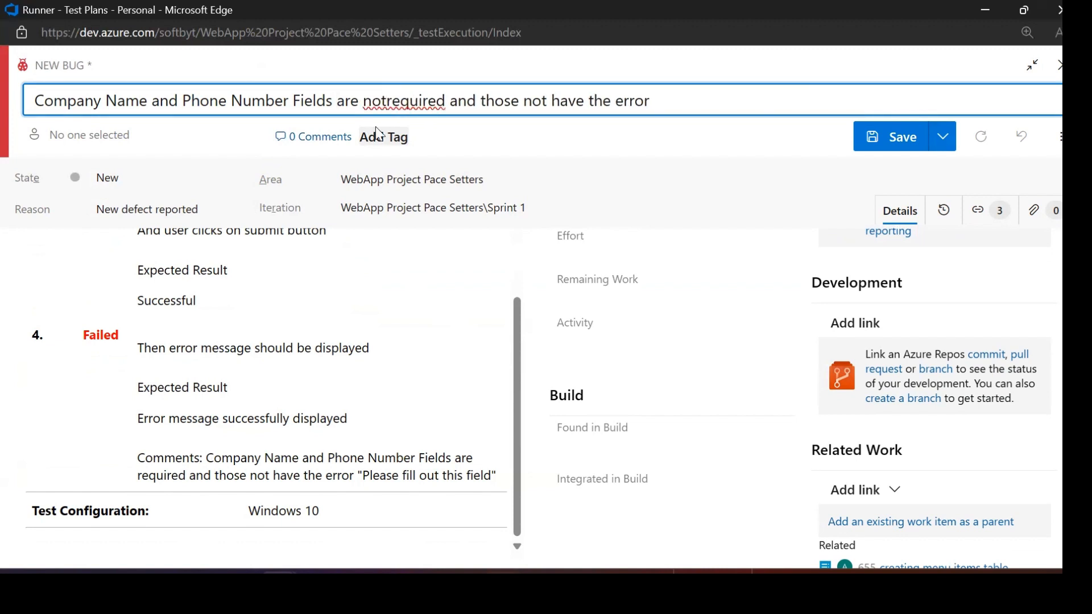
text( have the error )
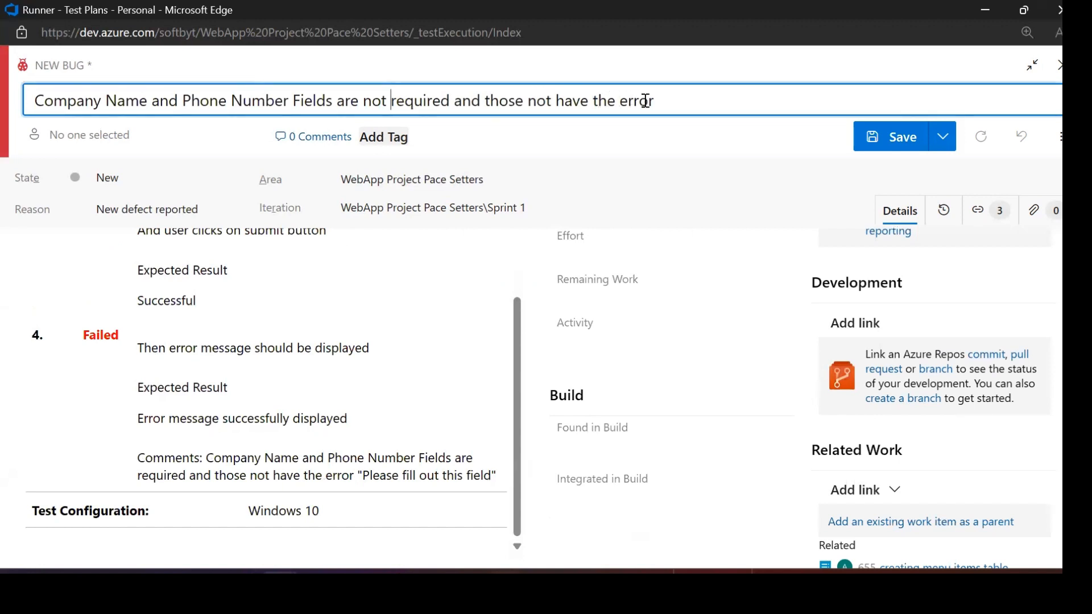
text(message va)
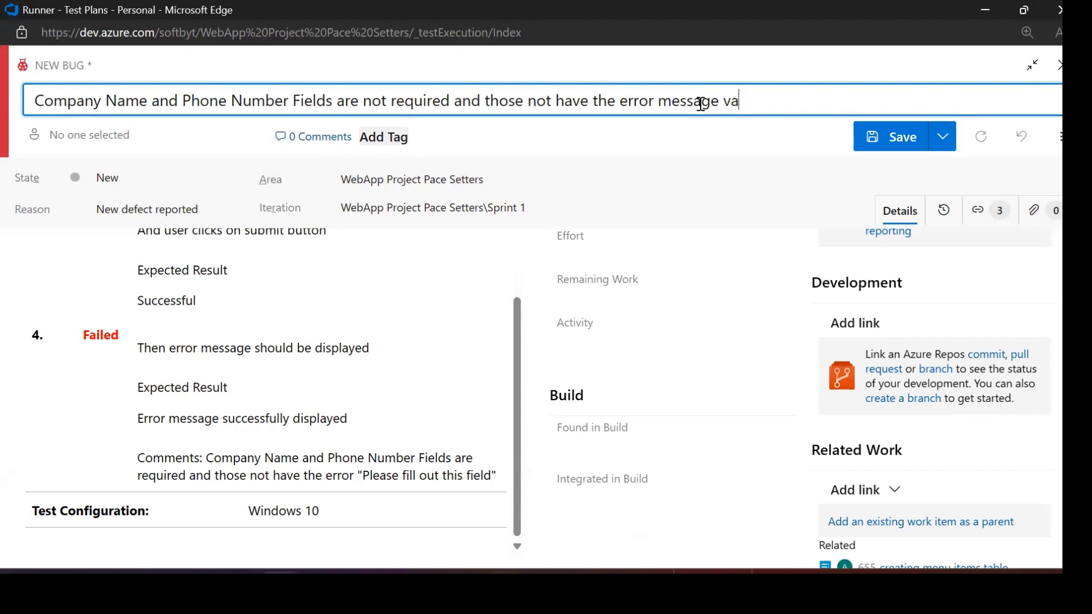
text(lidation)
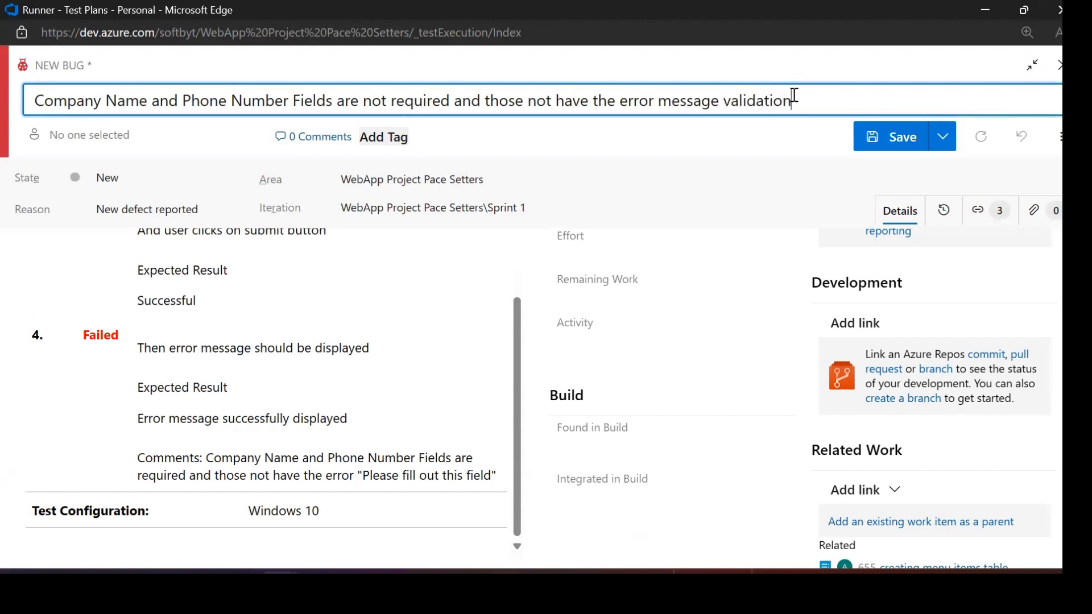
key(shift+Left)
drag(753, 101, 586, 101)
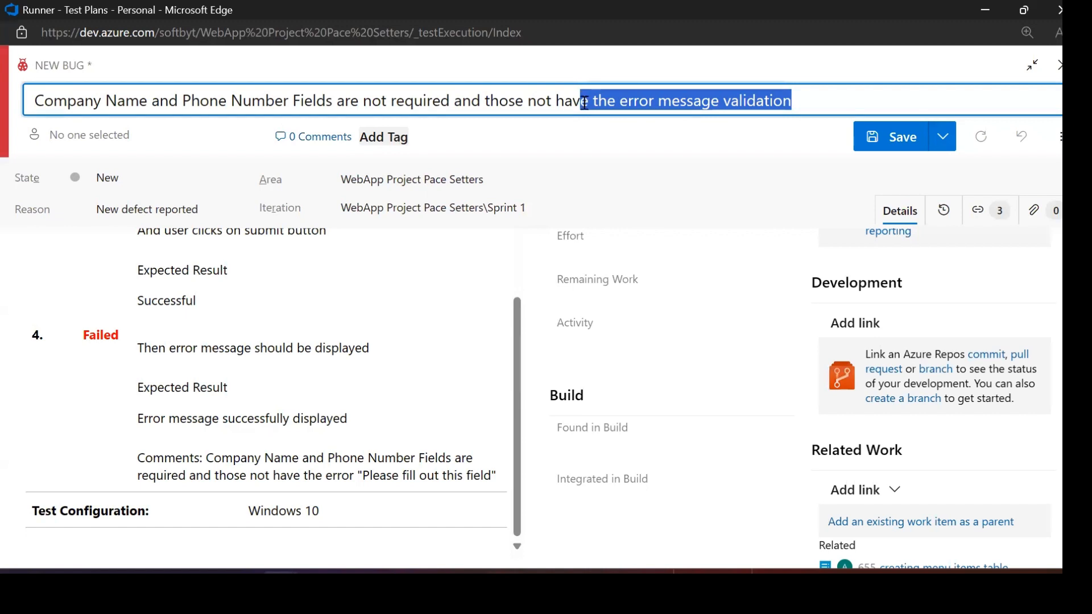
- In the step 4 comment of the repro steps, add "message" after "error" and "validation" at the end
scroll(358, 455, down, 1)
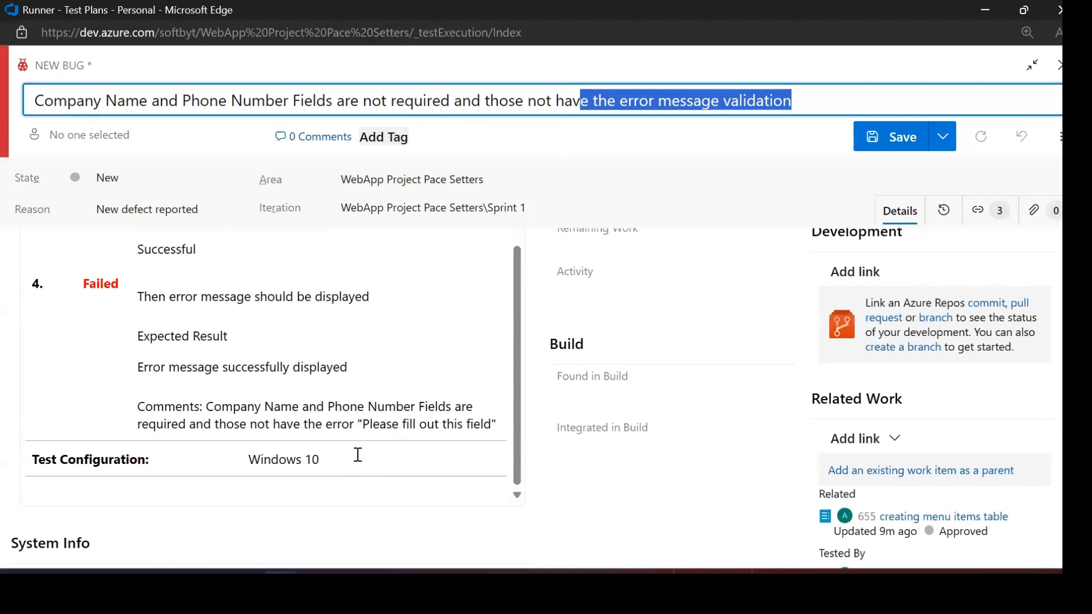
click(355, 425)
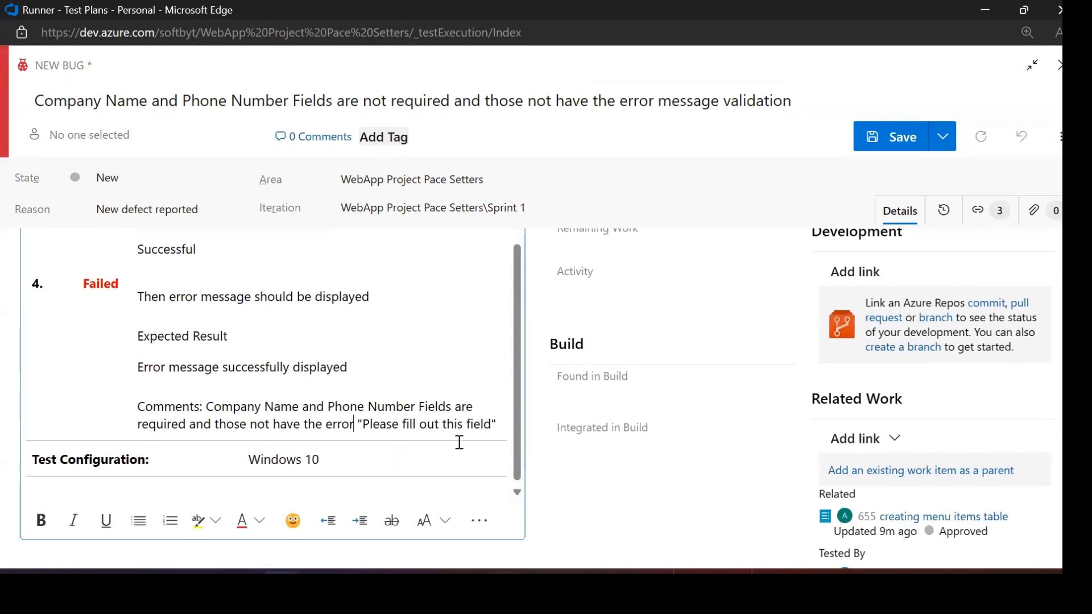
text(message)
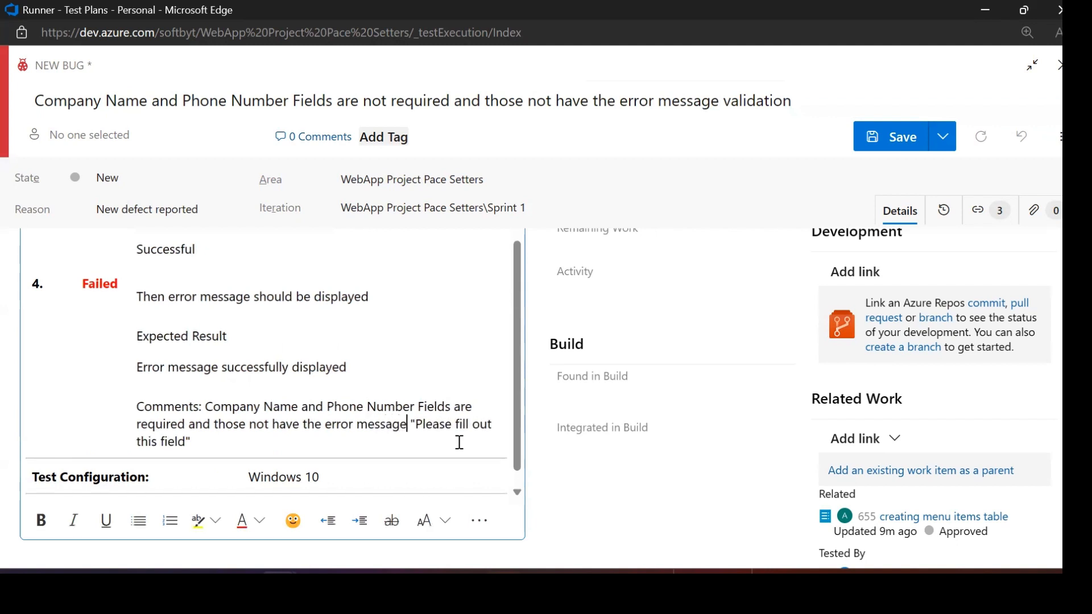
click(212, 437)
text(va)
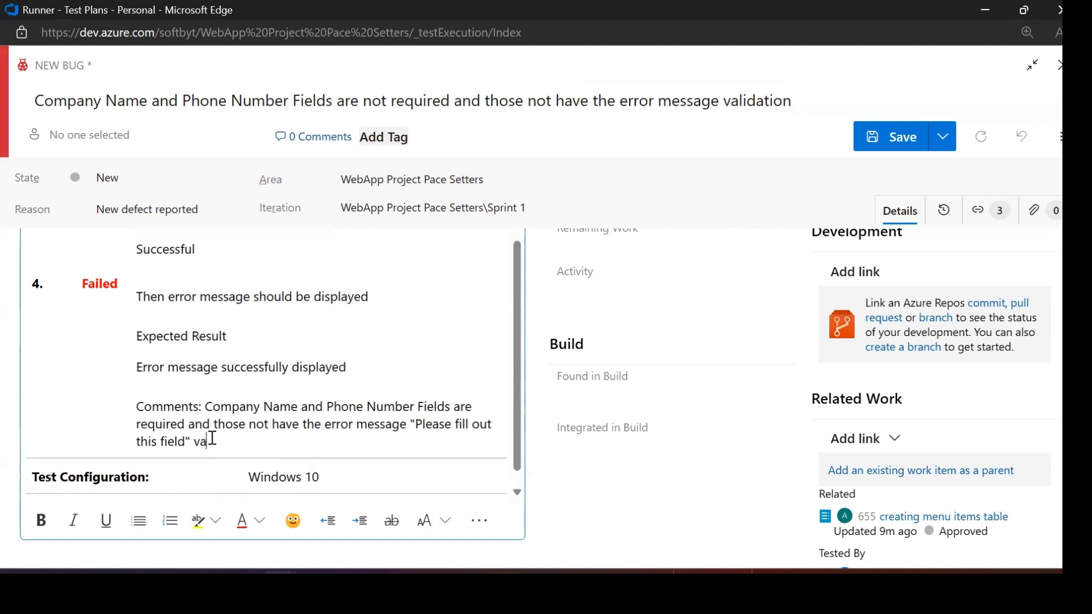
text(lidation)
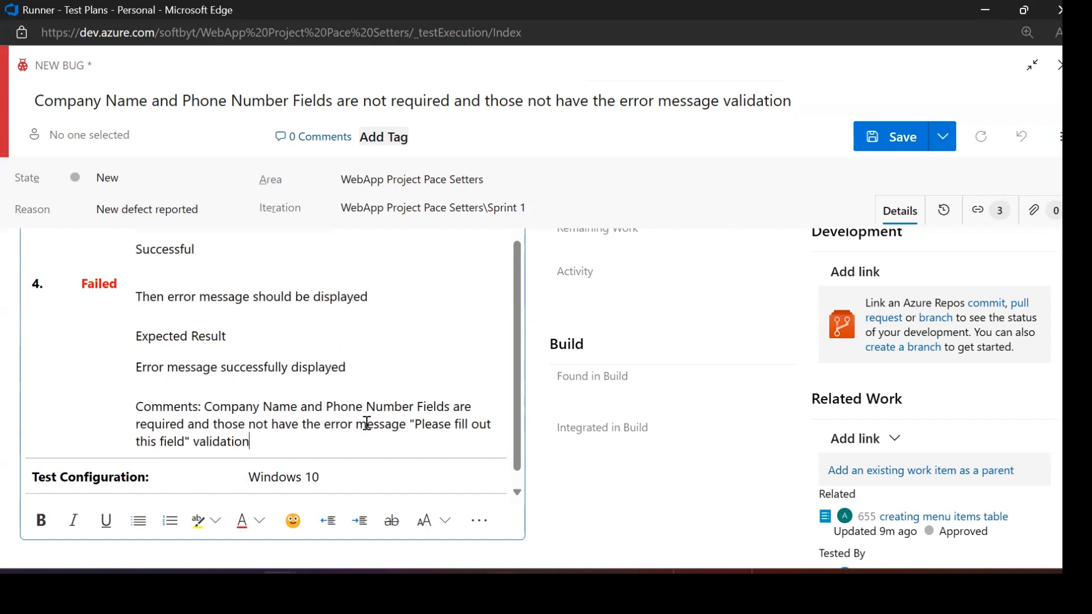
- Enter "Company Name and Phone Number Fields are required and those not have the error" as a comment in the bug's Discussion
scroll(370, 415, down, 1)
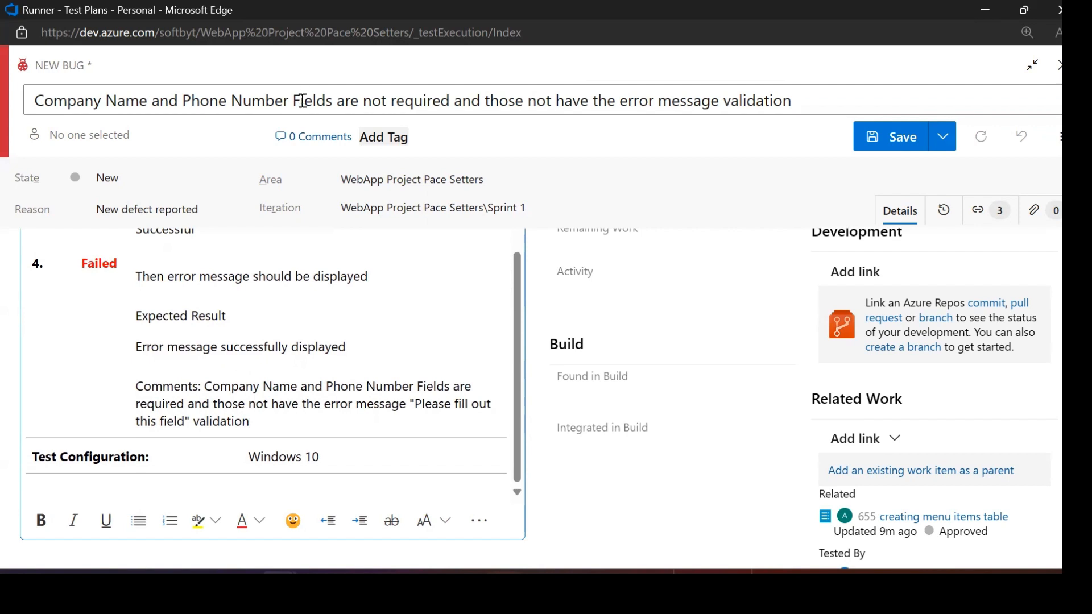
scroll(273, 285, down, 8)
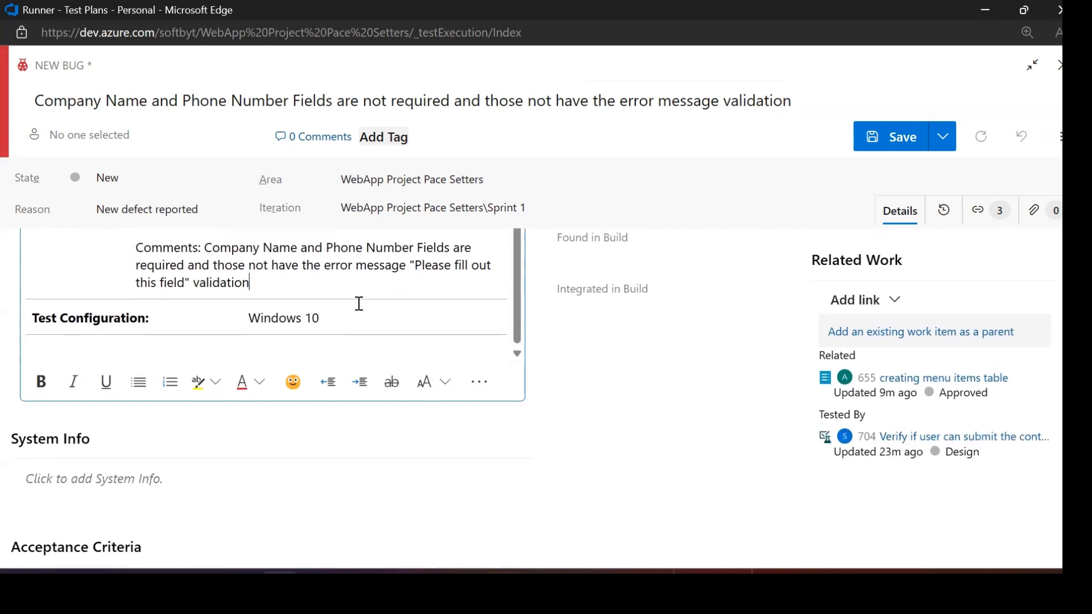
scroll(329, 362, down, 1)
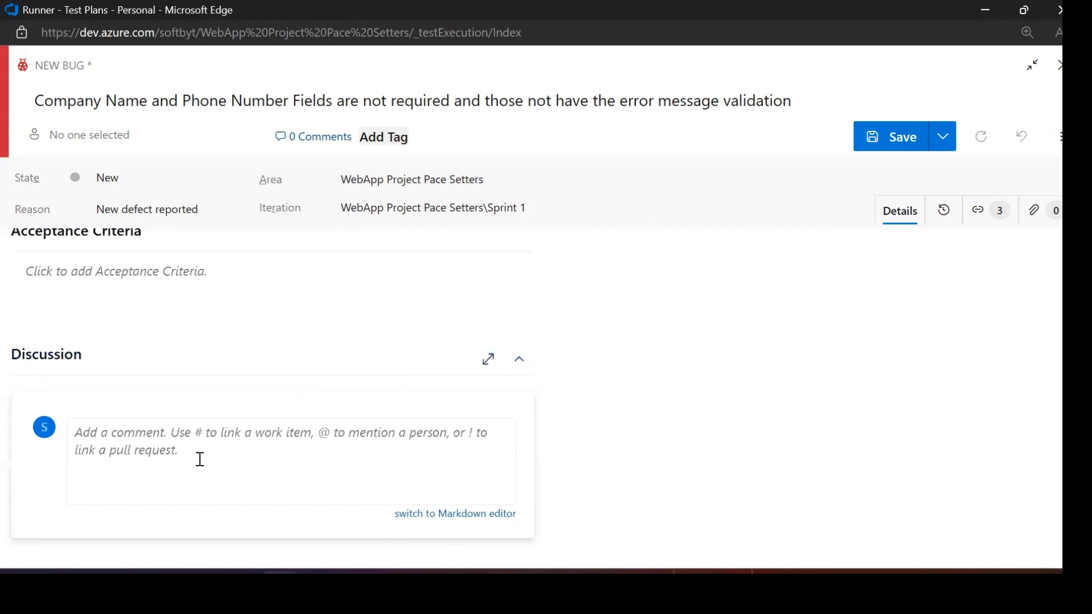
click(177, 456)
text(Company Name and Phone Number Fields are required and those not have the error)
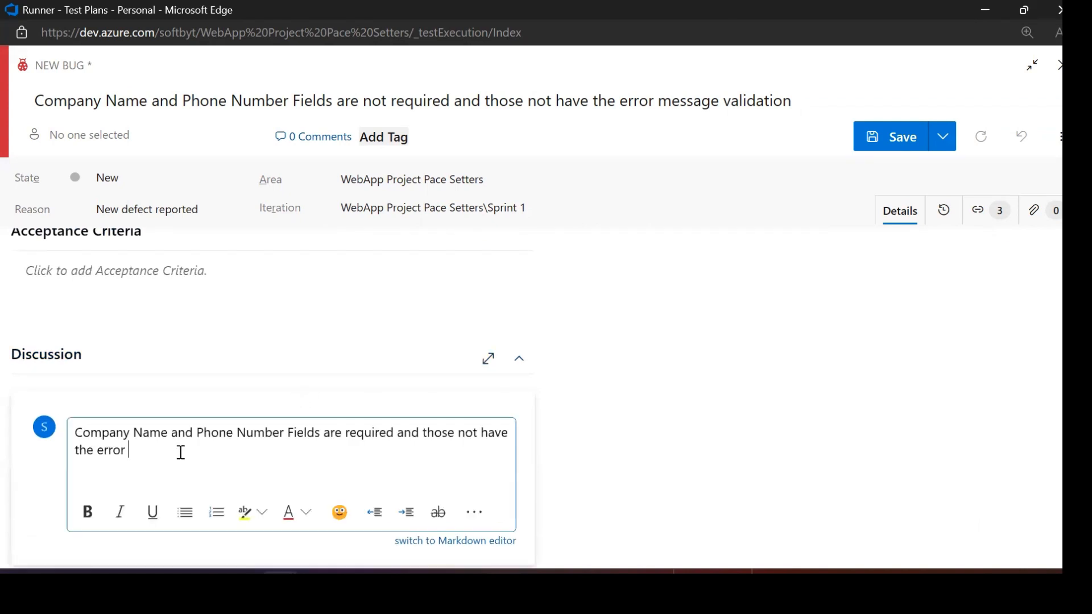
- Replace the text of the Discussion comment with the annotated screenshot copied from Snipping Tool
drag(184, 449, 69, 437)
key(BackSpace)
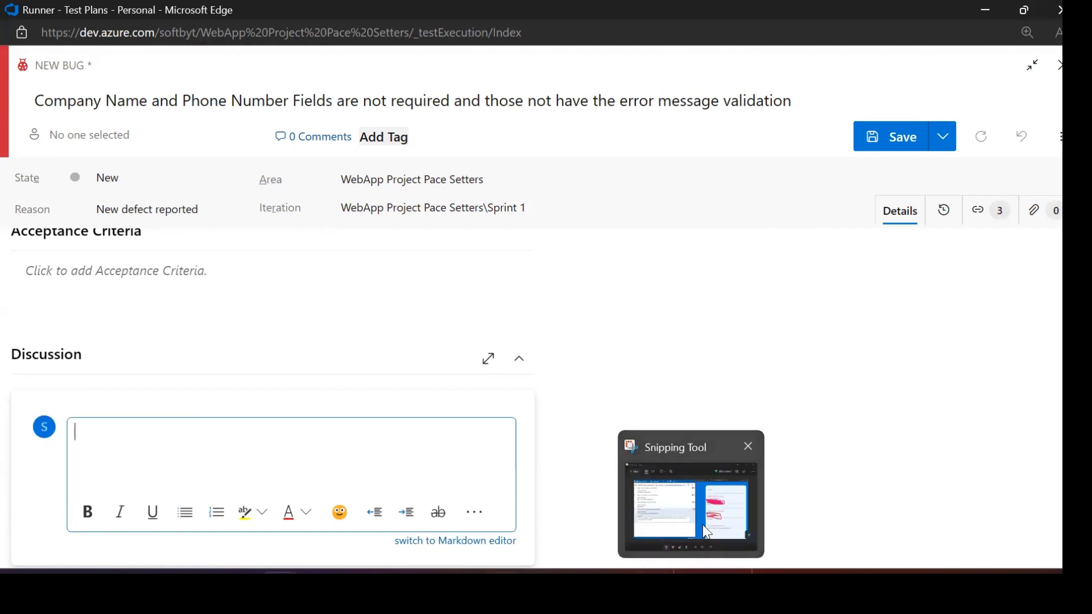
click(702, 524)
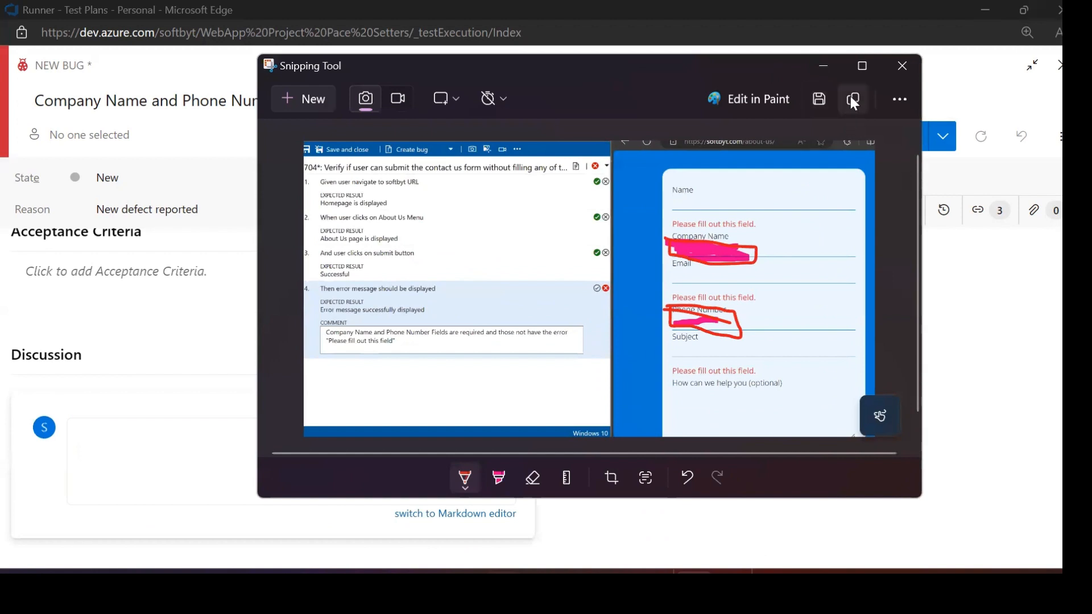
click(851, 98)
click(823, 66)
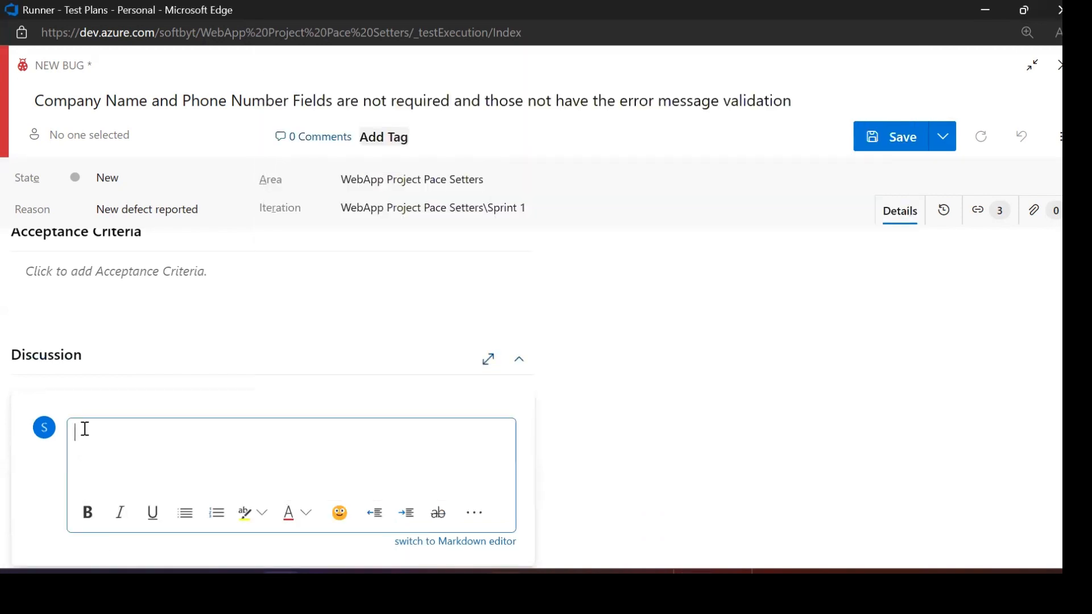
key(ctrl+v)
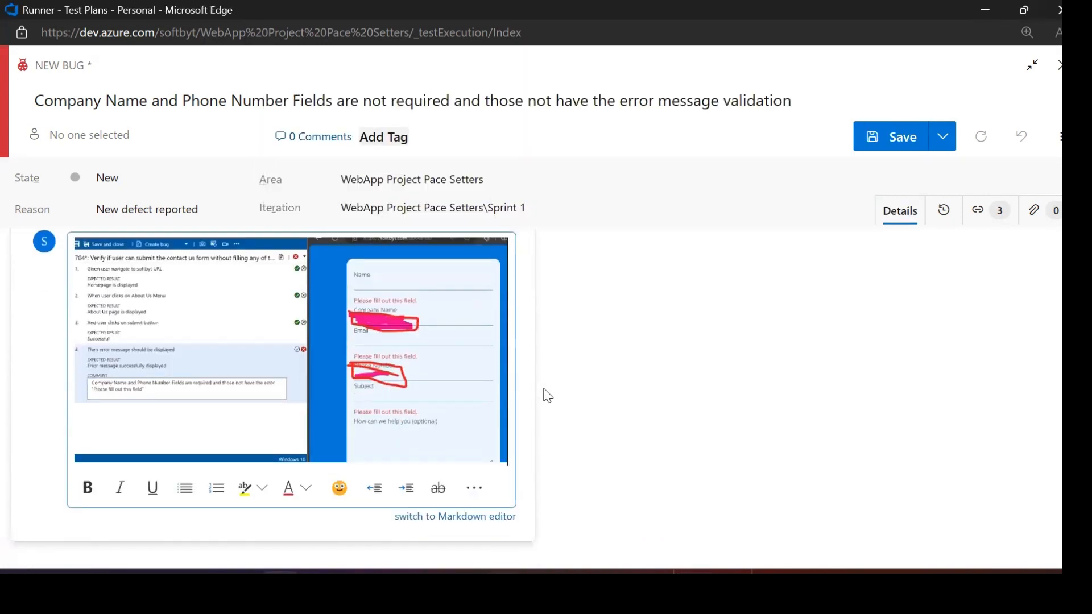
- Enter "Edge browser" and "Window 10" on separate lines in the bug's System Info
scroll(663, 382, up, 10)
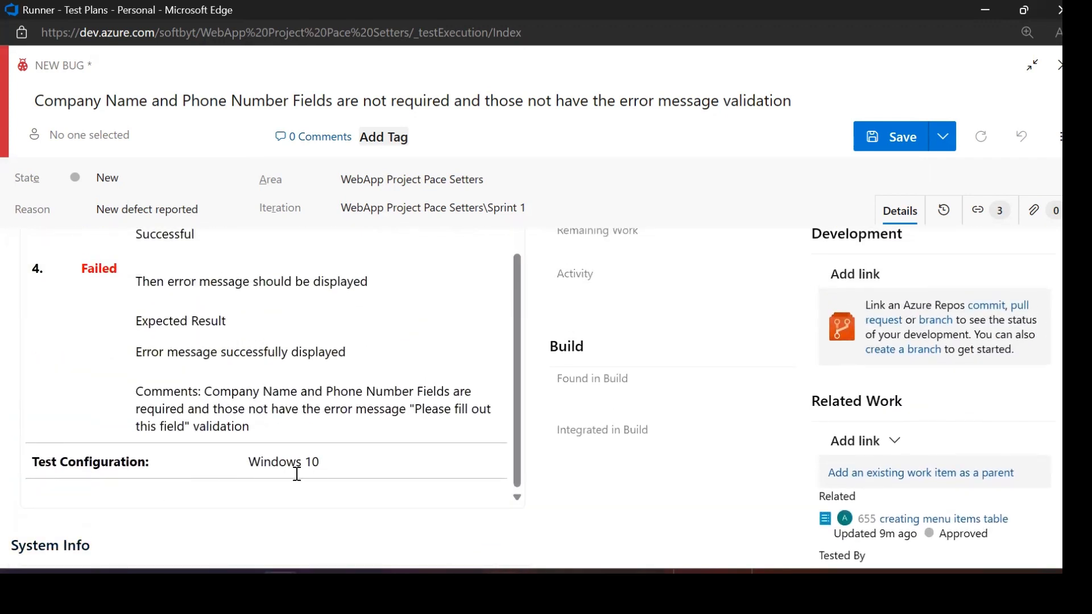
scroll(309, 466, down, 3)
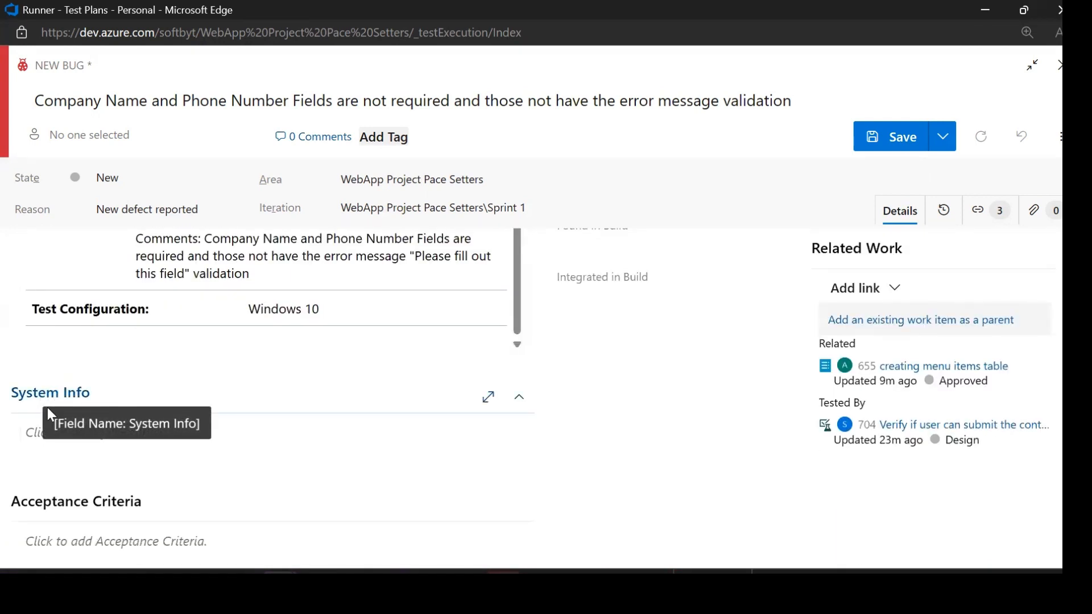
click(48, 432)
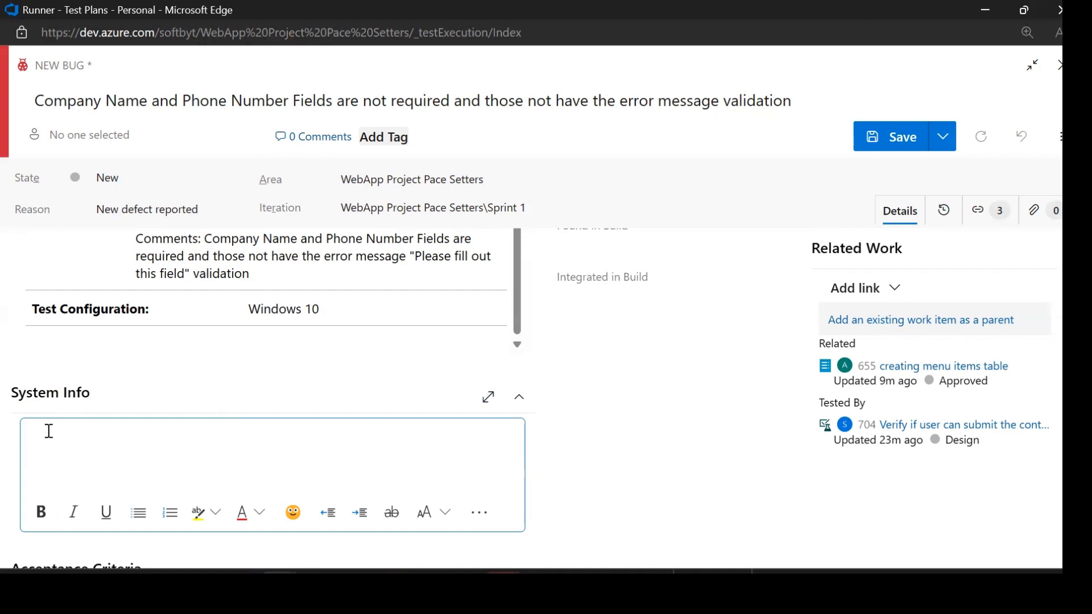
text(Edge browe)
key(BackSpace)
text(ser)
key(Return)
text(Window 10)
- Assign the bug to the second team member suggested for the assignee field
scroll(114, 449, up, 2)
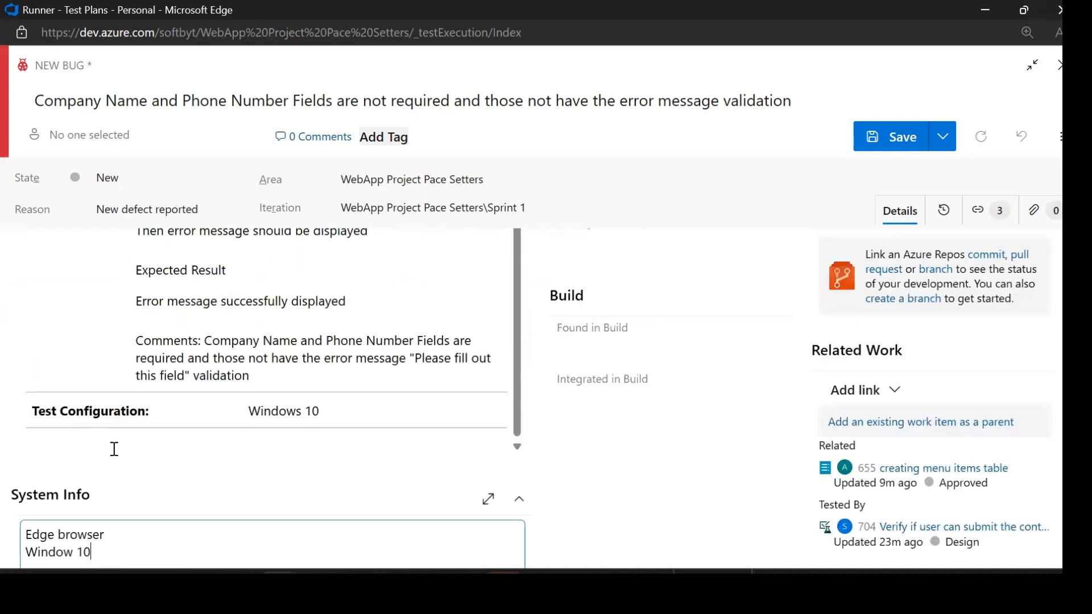
scroll(314, 345, up, 2)
scroll(314, 345, up, 3)
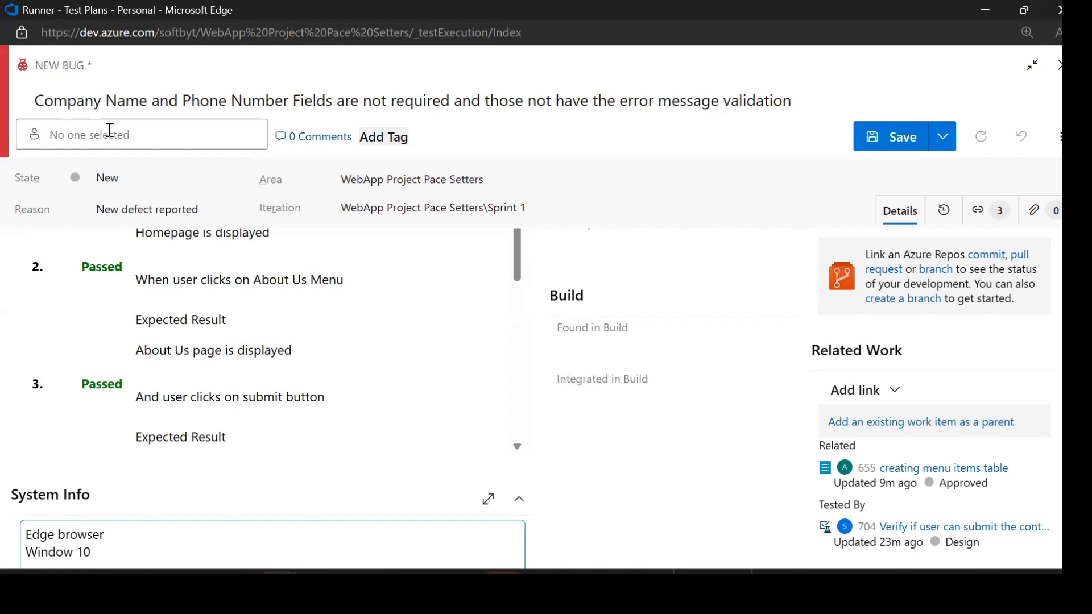
click(109, 130)
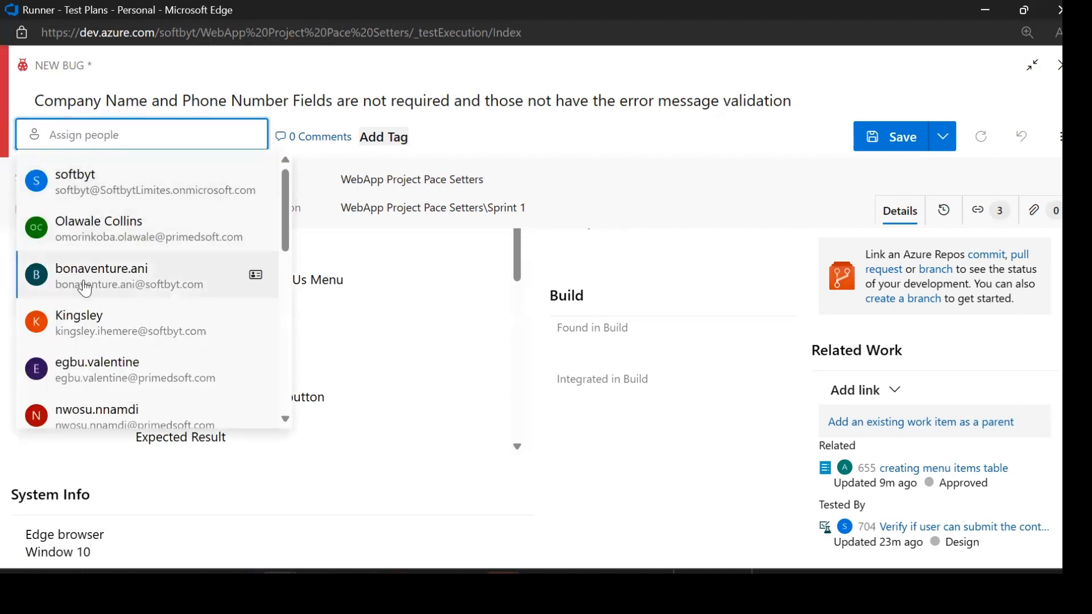
click(105, 228)
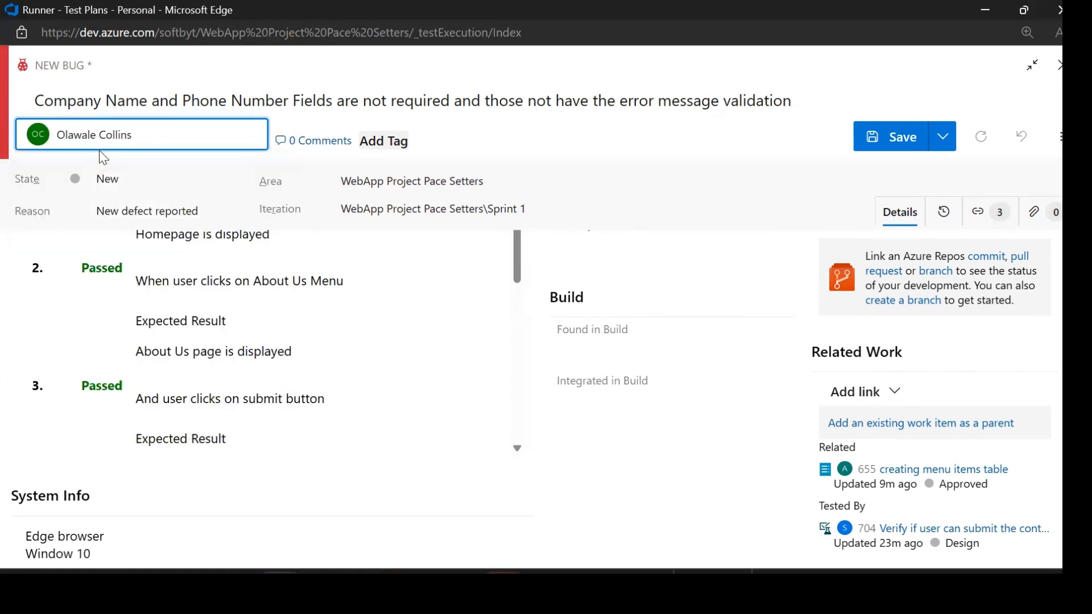
click(497, 138)
- In step 4 of the repro steps, copy the "Expected Result" heading onto a new line below "Error message successfully displayed"
scroll(341, 341, down, 5)
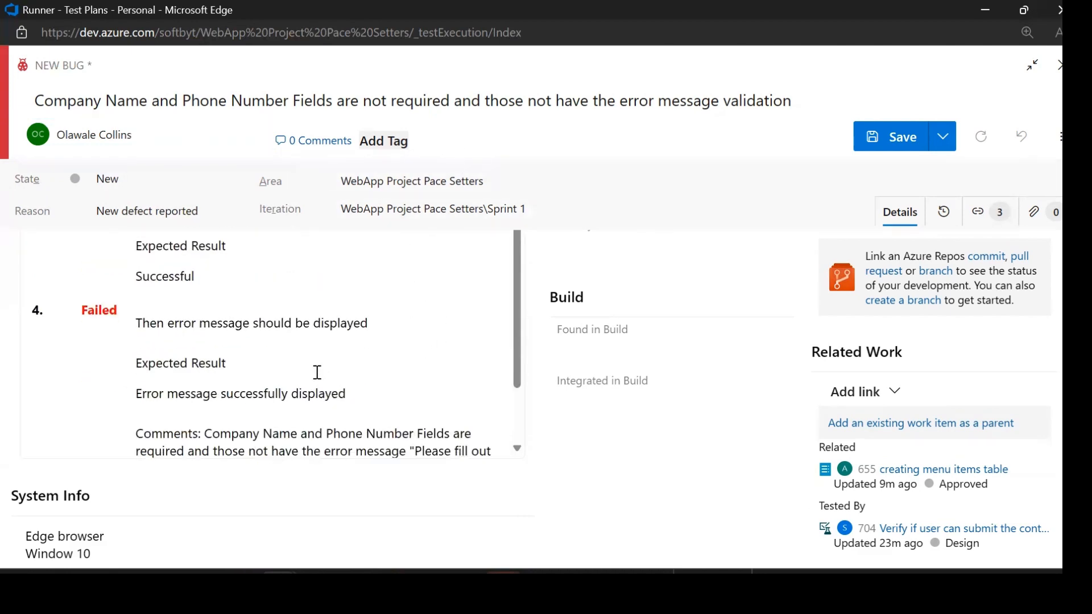
scroll(253, 370, down, 2)
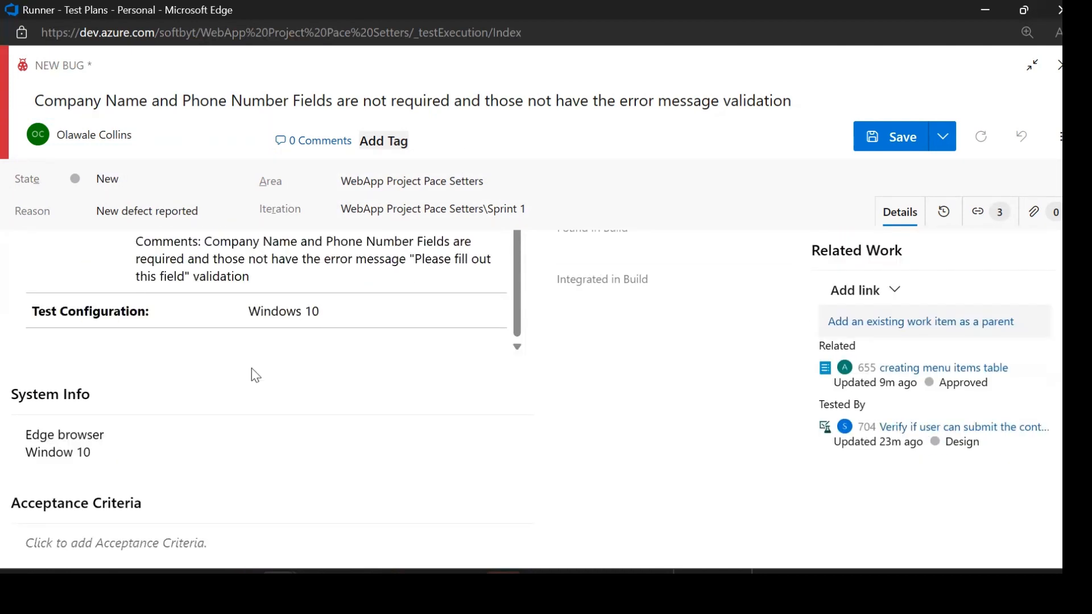
scroll(251, 367, up, 3)
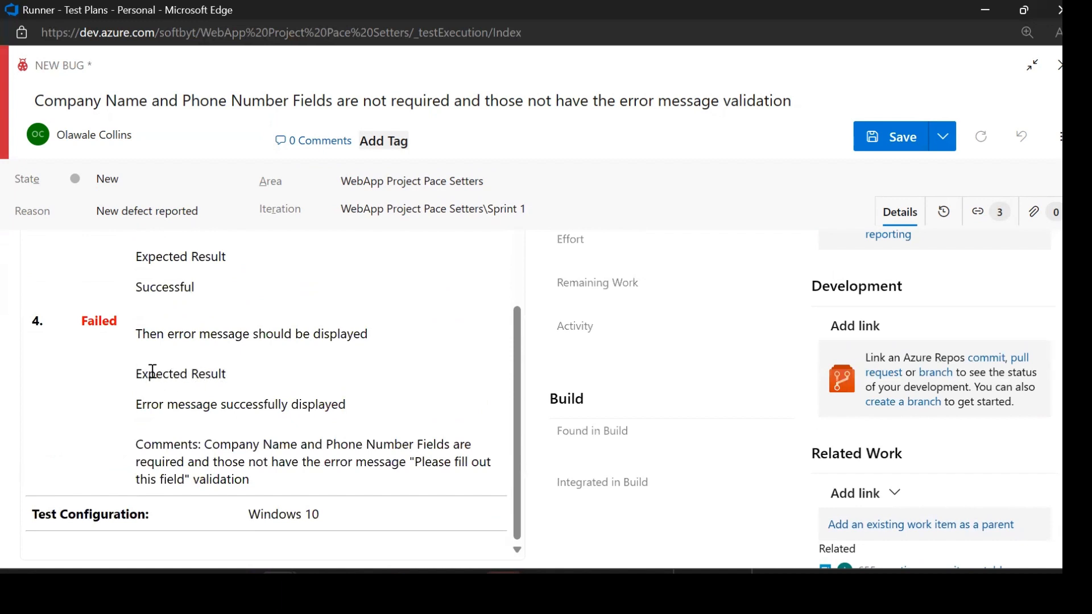
drag(226, 375, 135, 372)
key(ctrl+c)
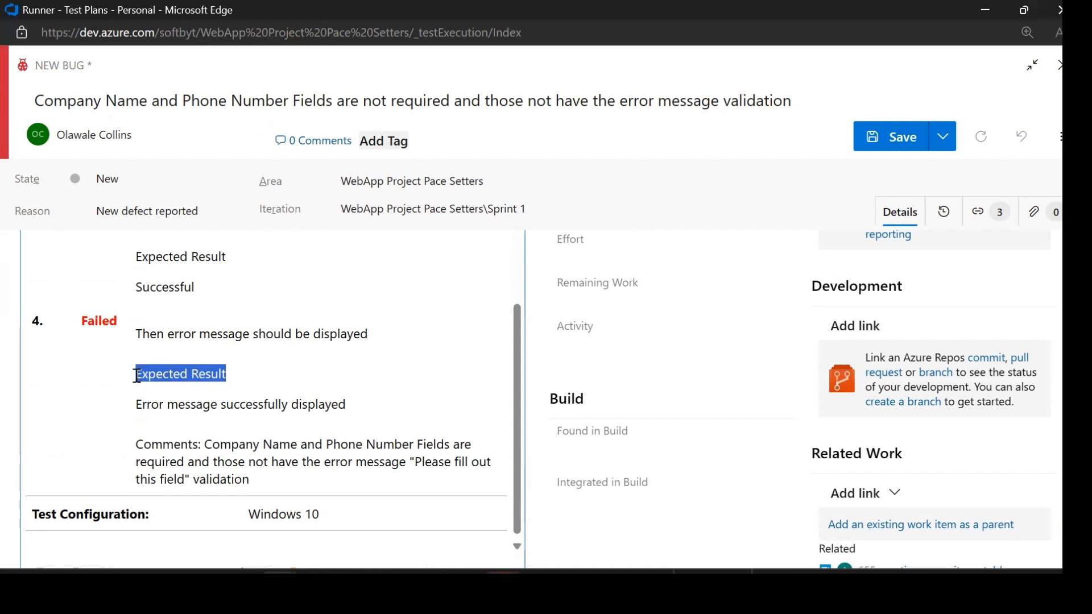
click(140, 429)
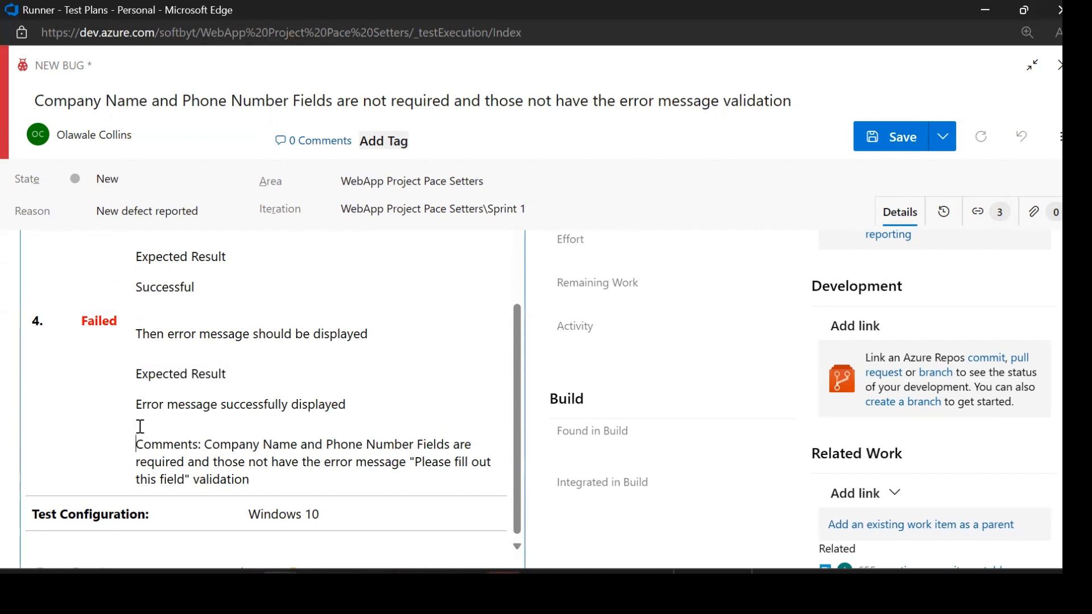
click(355, 406)
key(Return)
key(Return)
key(BackSpace)
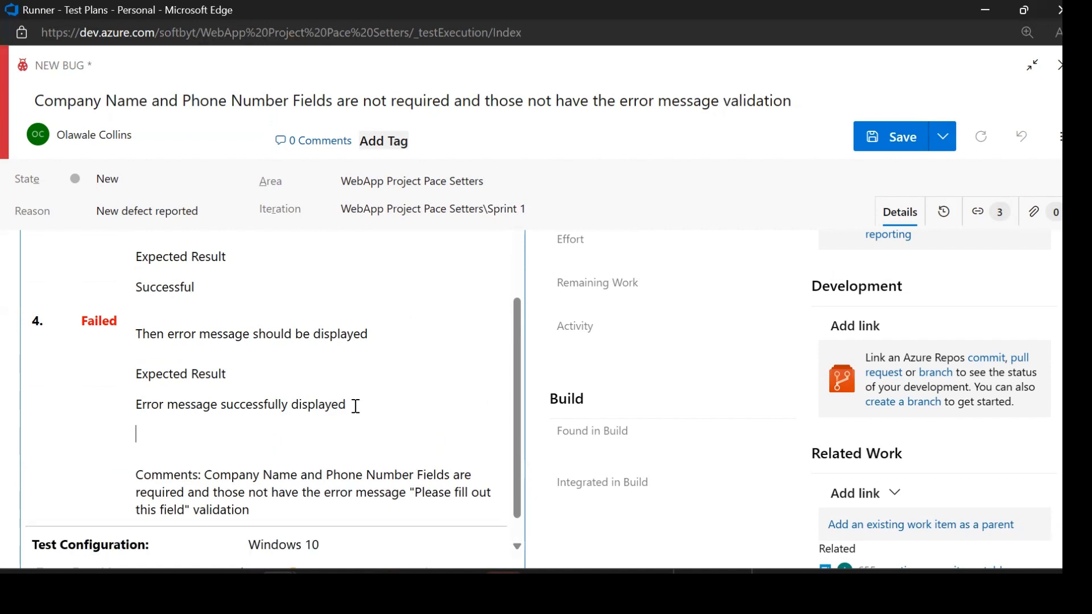
key(ctrl+v)
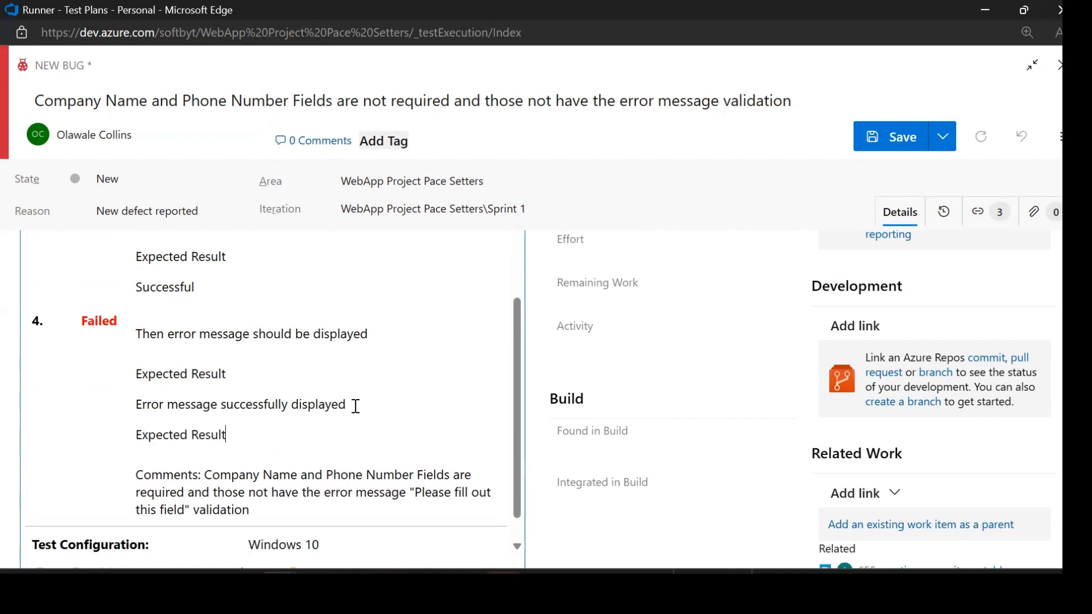
- Change "Expected" to "Actual" in the duplicated heading above the step 4 comment
click(197, 436)
key(BackSpace)
key(BackSpace)
key(BackSpace)
key(BackSpace)
key(BackSpace)
key(BackSpace)
key(BackSpace)
key(BackSpace)
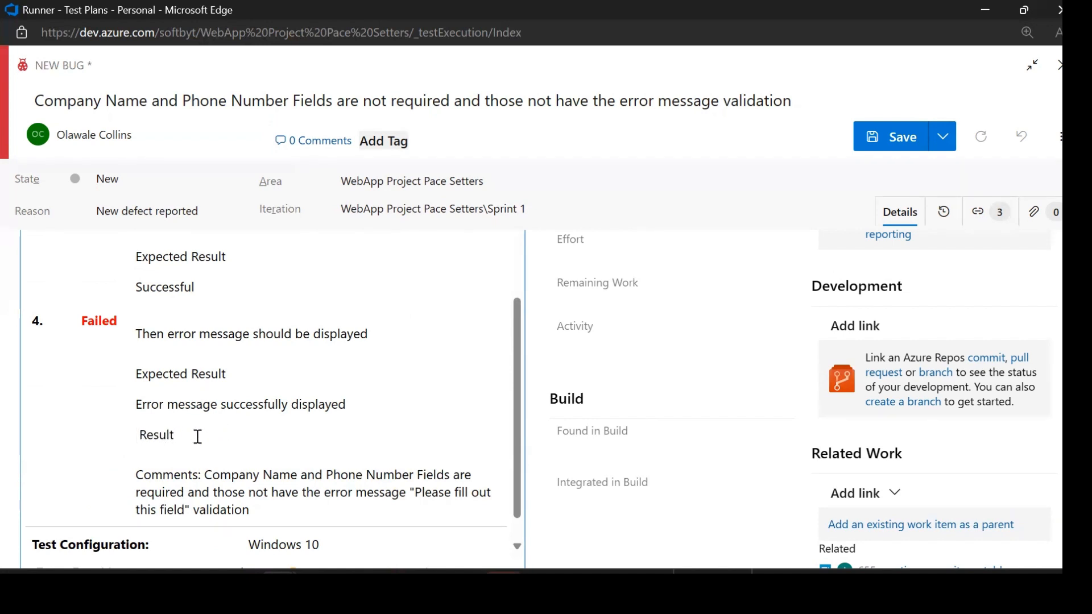
text(Actual)
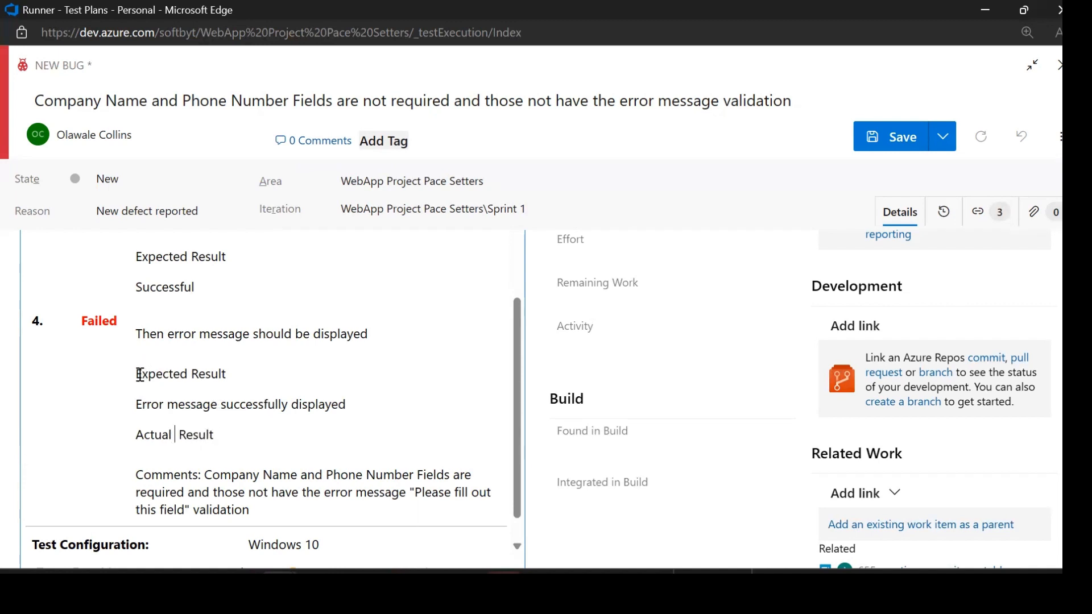
drag(134, 374, 347, 404)
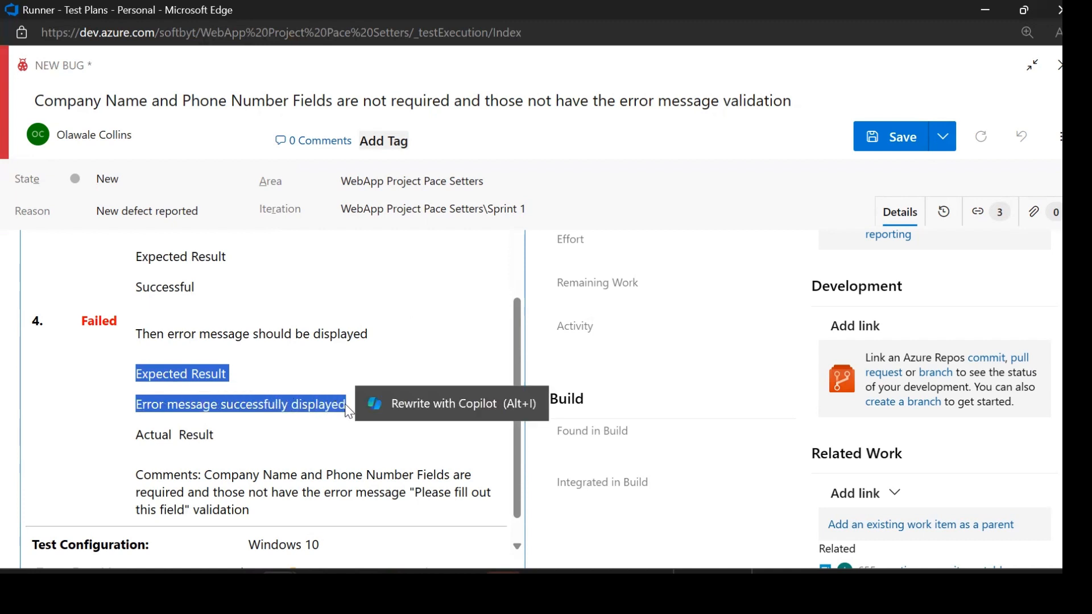
scroll(250, 381, down, 1)
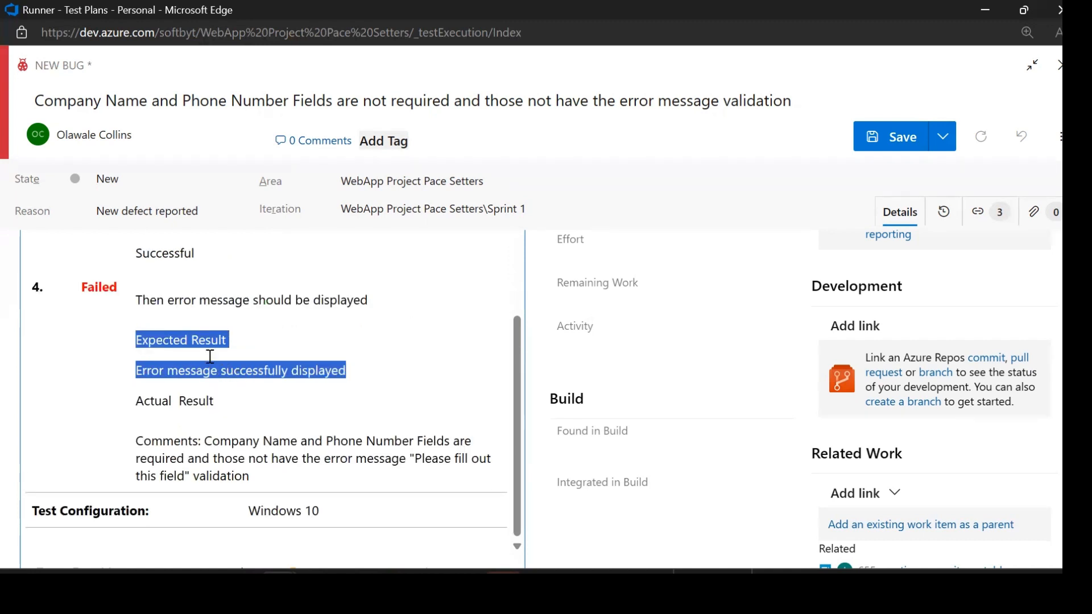
right_click(196, 363)
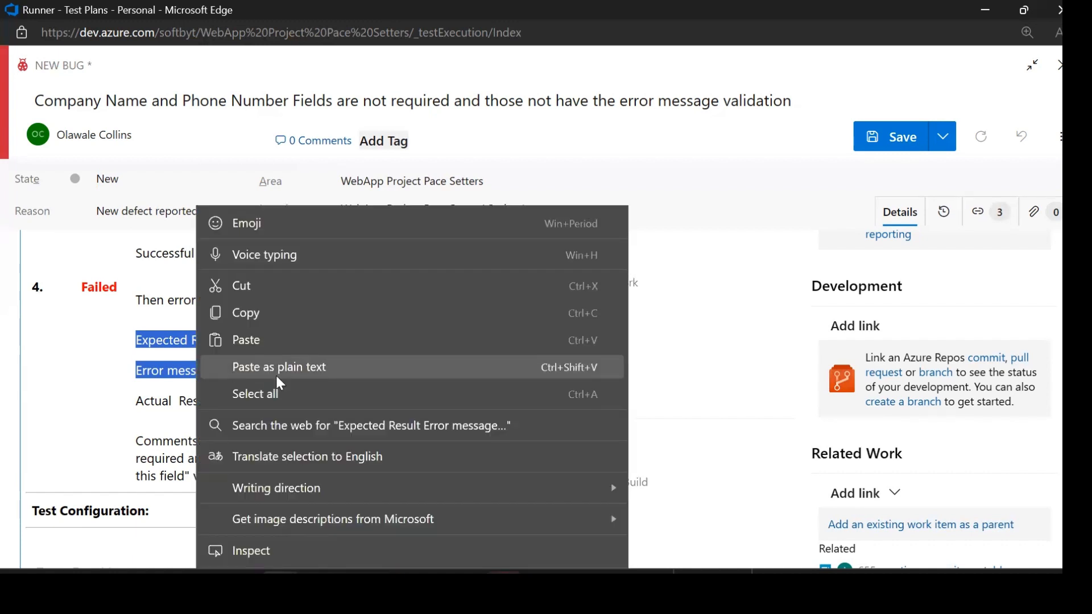
click(146, 354)
scroll(148, 398, down, 1)
scroll(148, 402, down, 1)
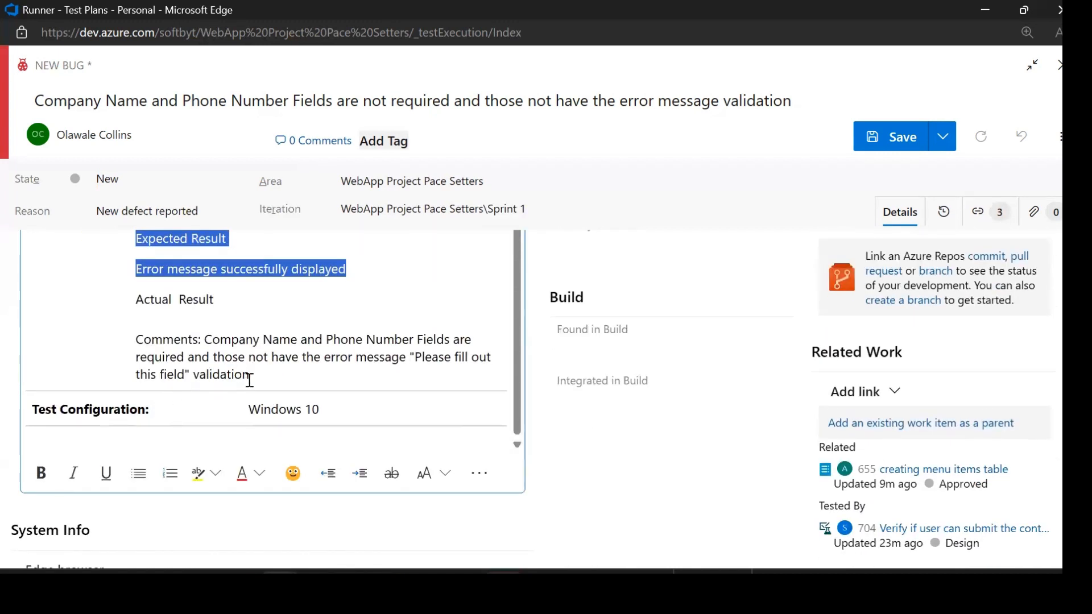
click(250, 375)
scroll(244, 308, up, 1)
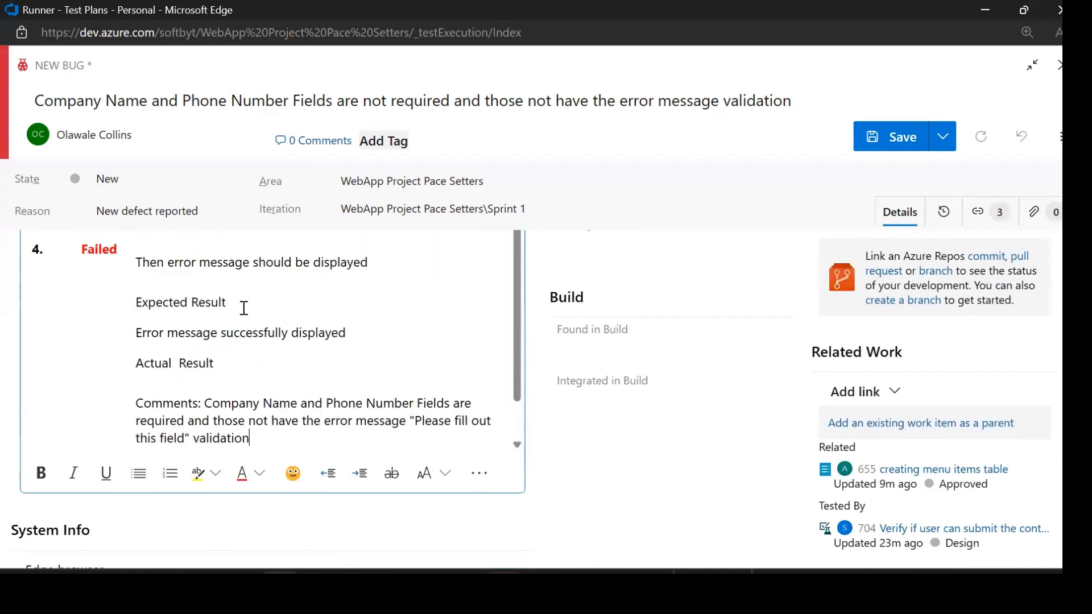
- Color step 4's "Expected Result" heading and "Error message successfully displayed" light blue
drag(348, 334, 135, 300)
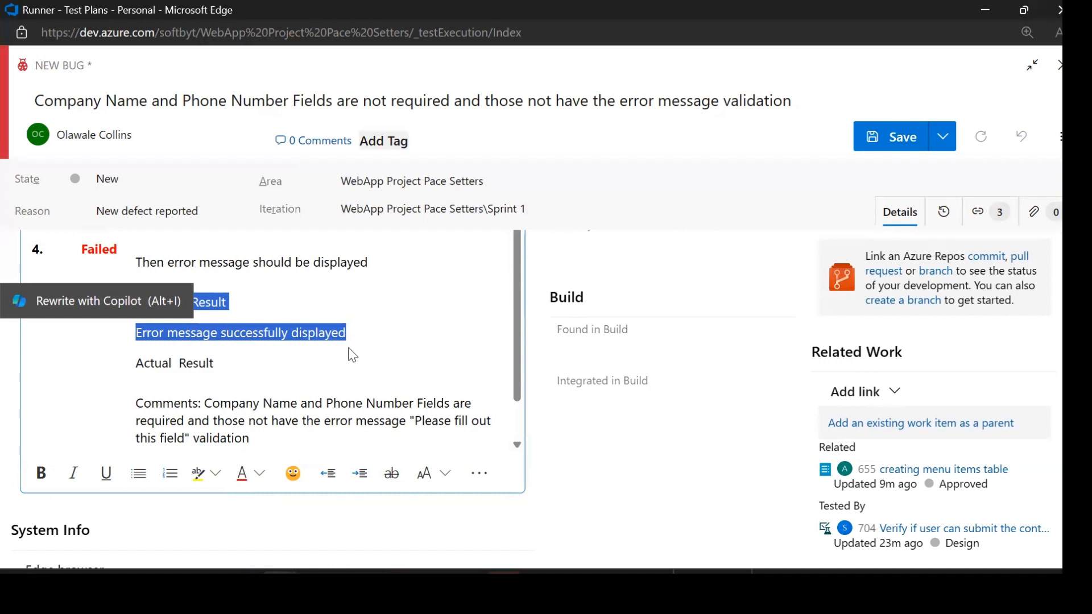
click(243, 474)
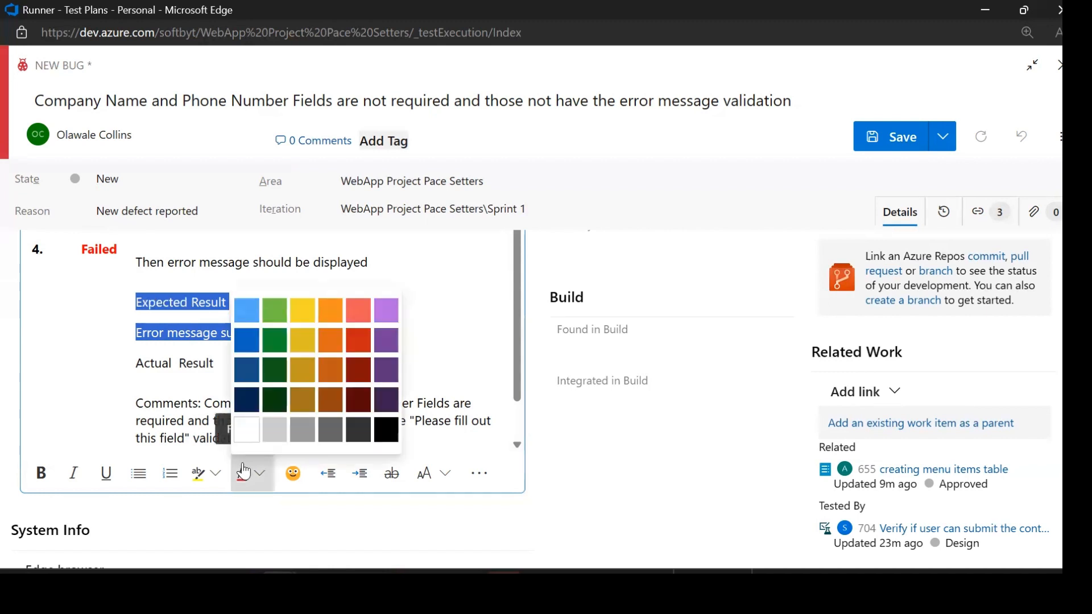
click(253, 318)
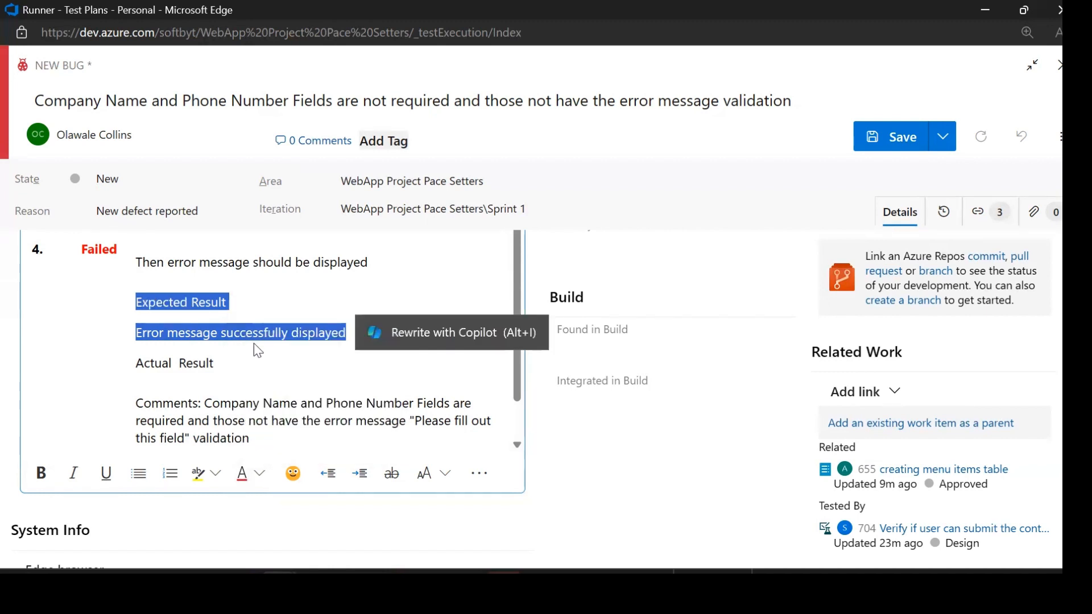
click(270, 354)
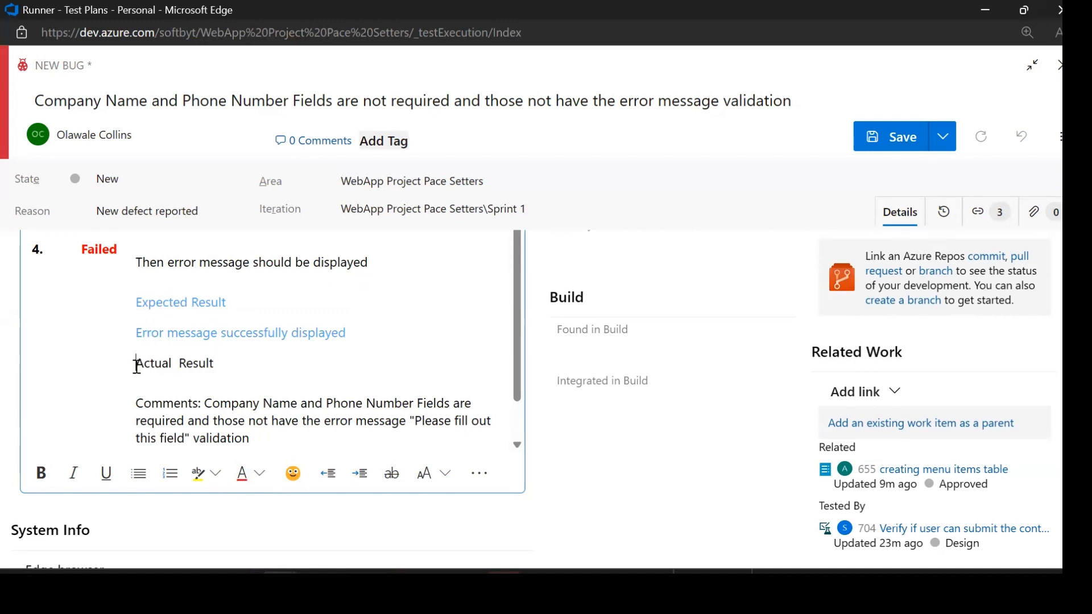
- Color step 4's "Actual Result" heading and the comment below it dark red
drag(139, 363, 249, 446)
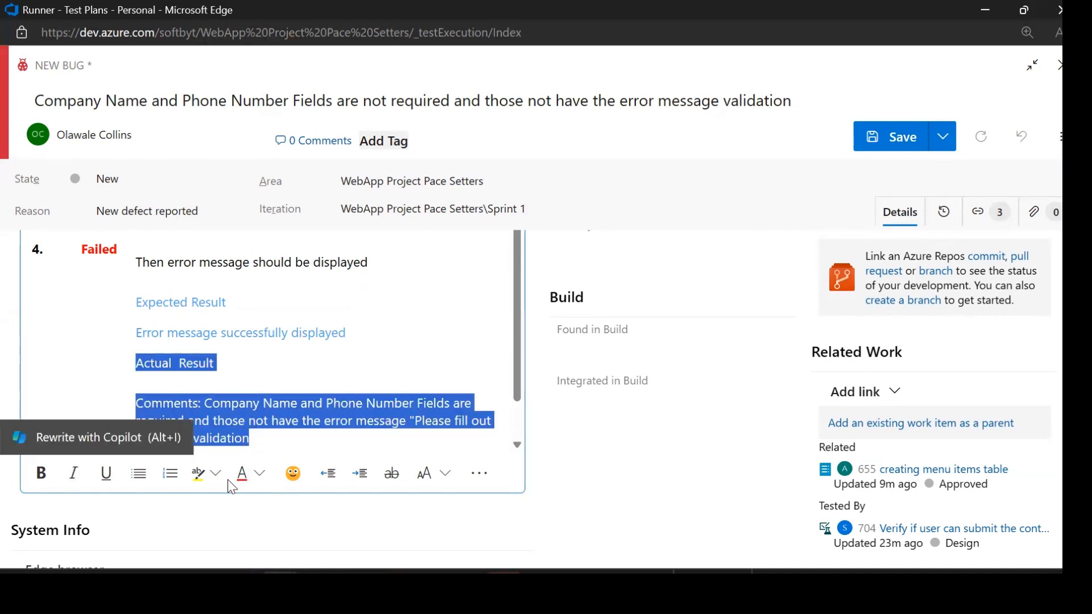
click(244, 472)
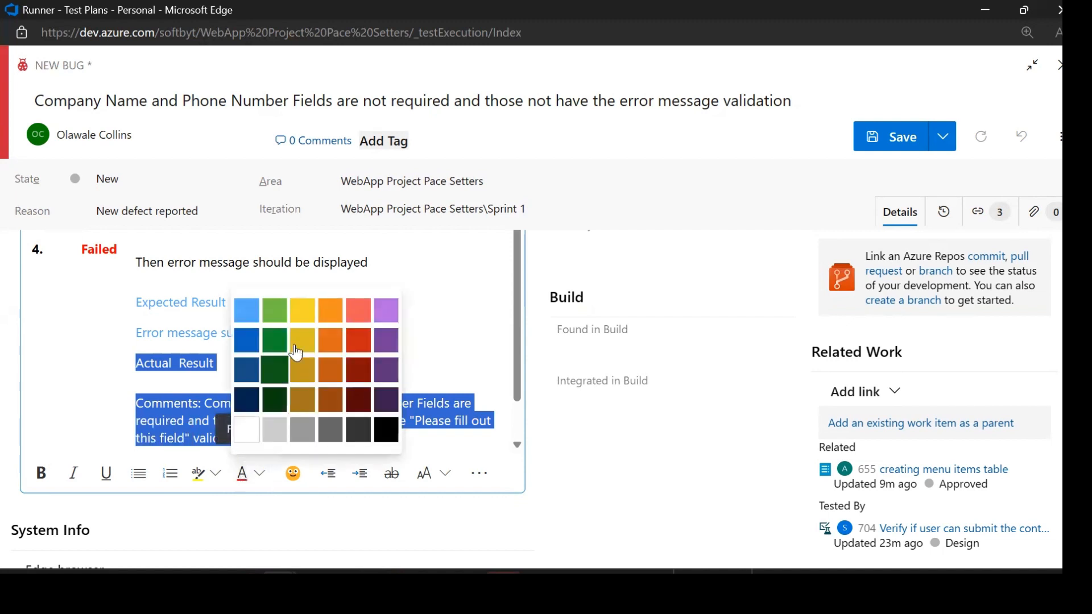
click(360, 369)
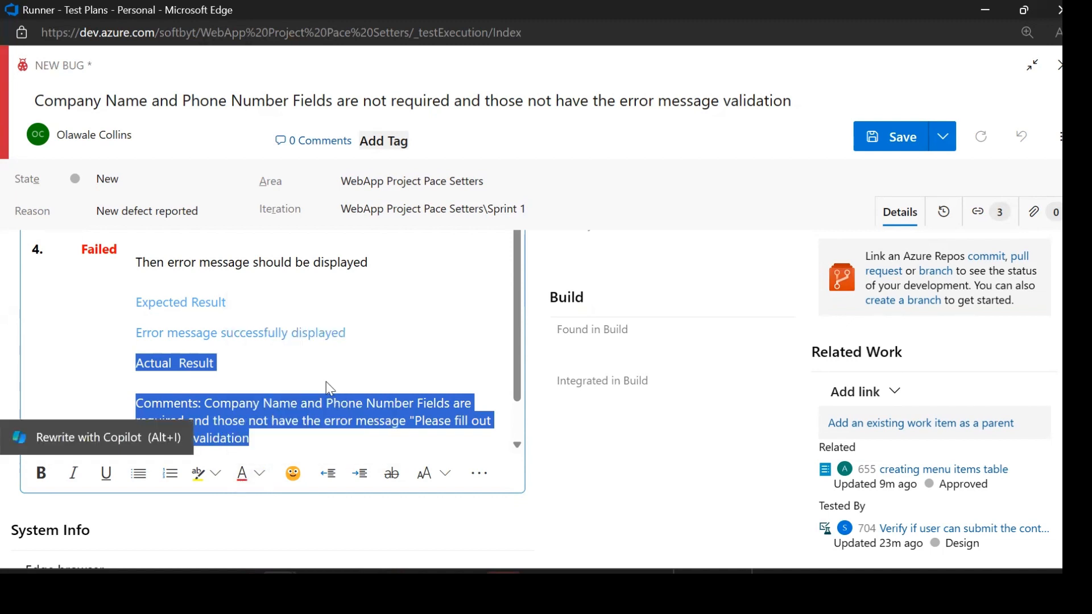
click(231, 383)
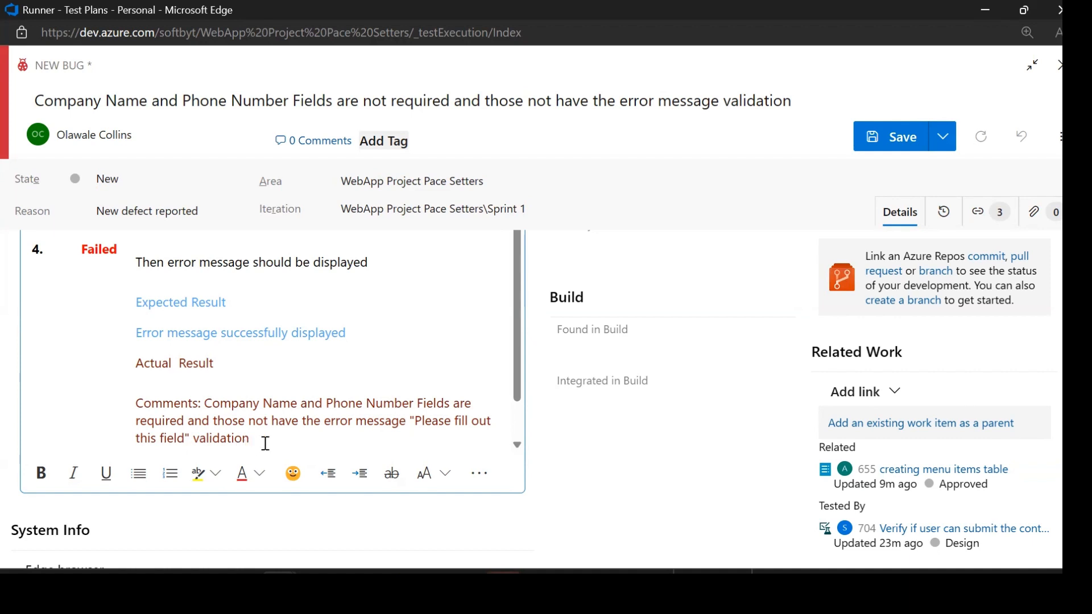
scroll(251, 341, up, 5)
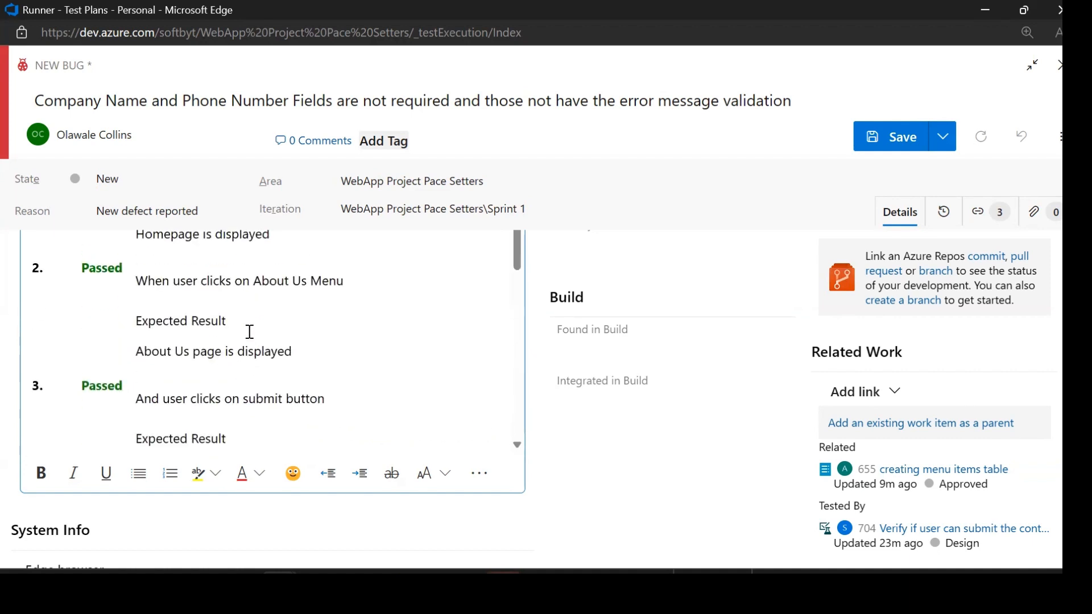
scroll(250, 332, down, 5)
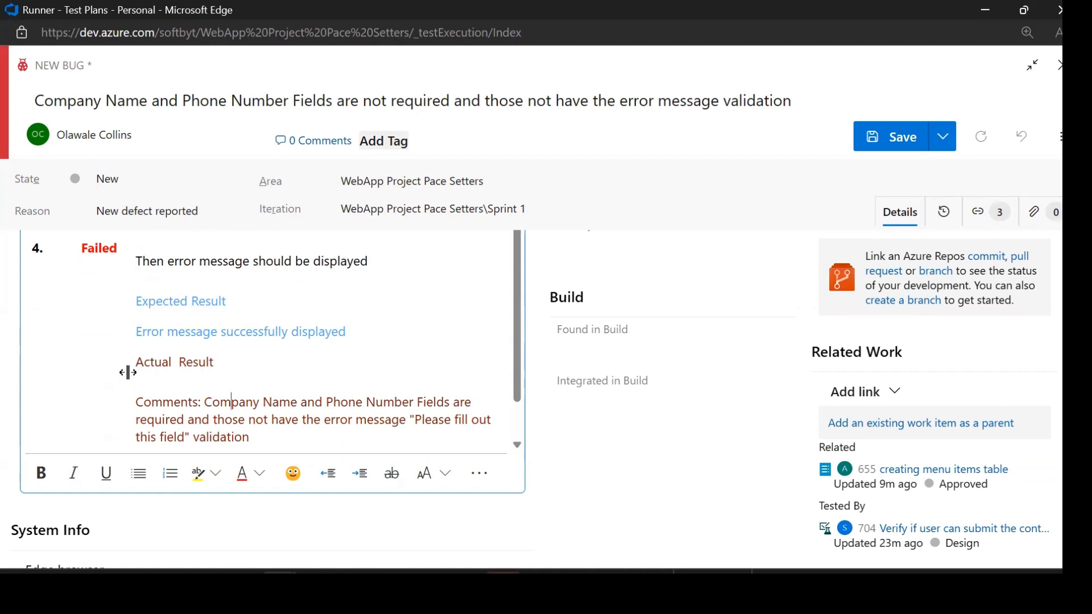
- Review the repro steps and save the new bug about the Company Name and Phone Number fields
scroll(128, 372, up, 8)
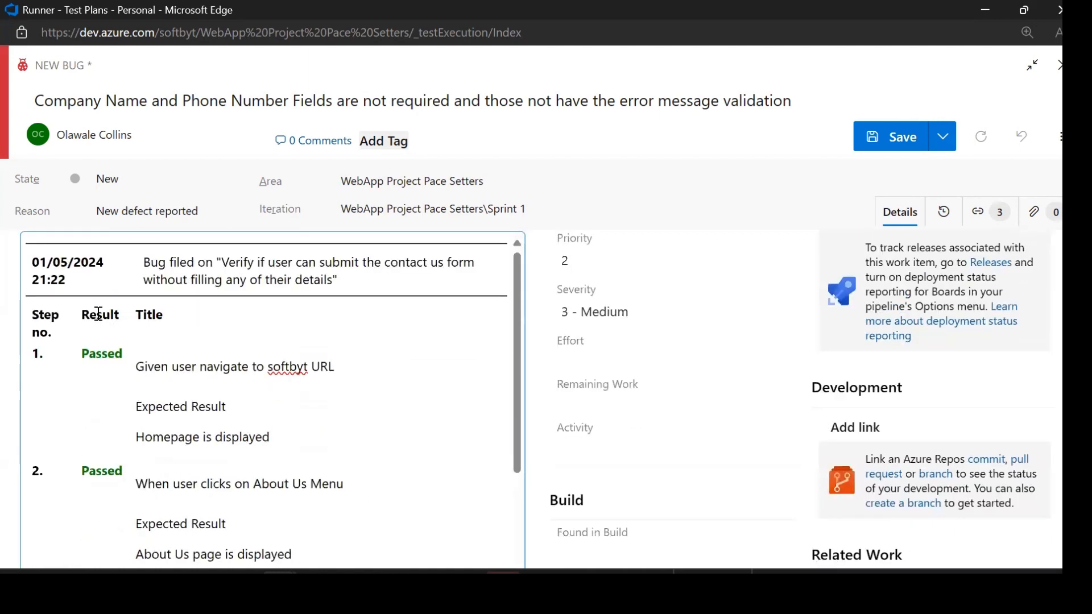
scroll(103, 356, down, 2)
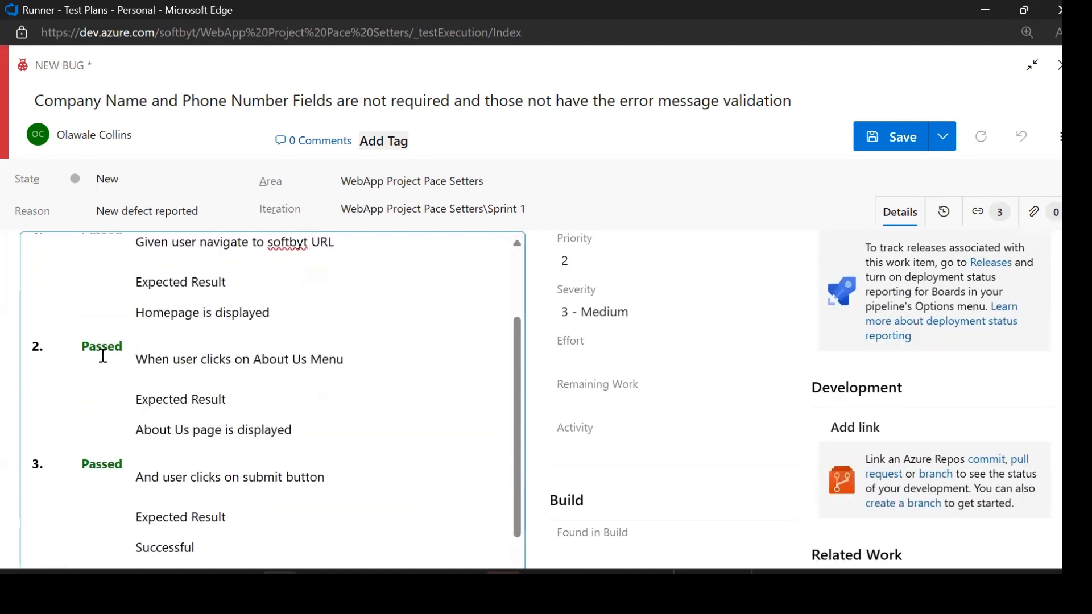
scroll(103, 355, down, 3)
scroll(98, 390, down, 2)
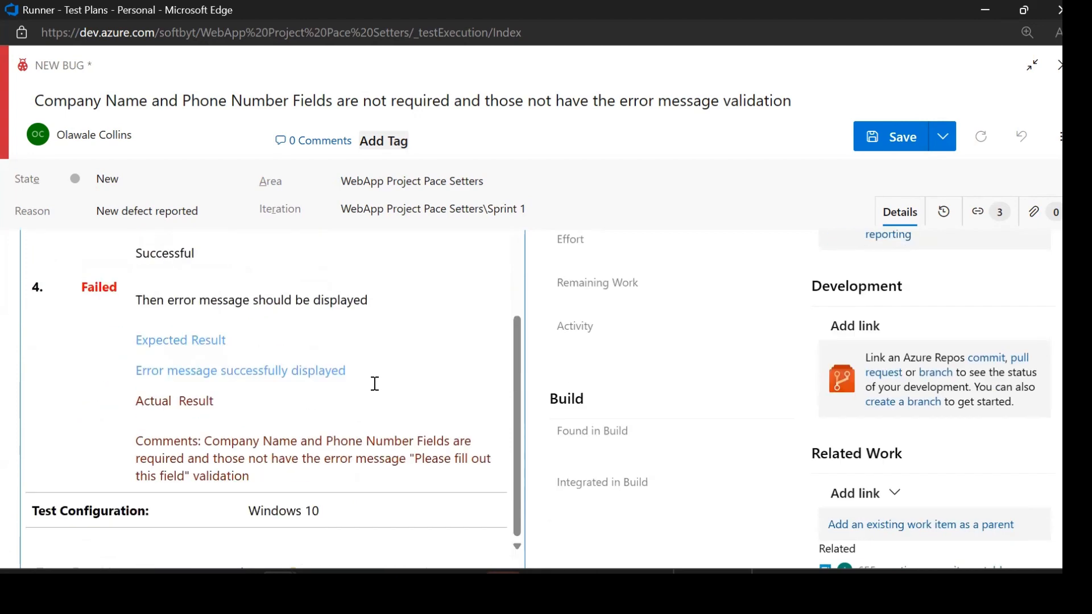
scroll(423, 373, down, 2)
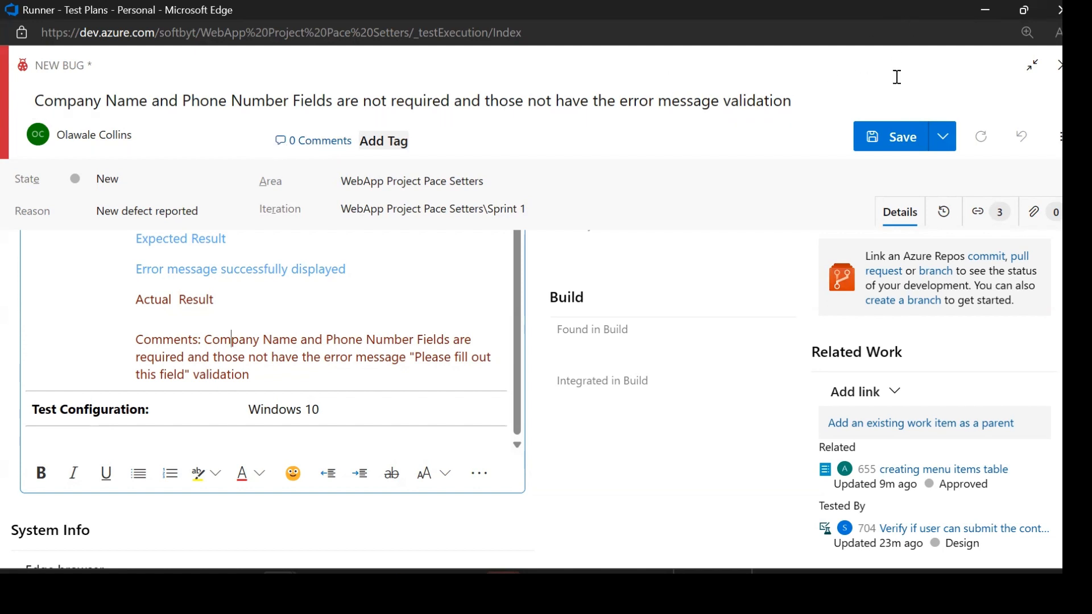
click(899, 140)
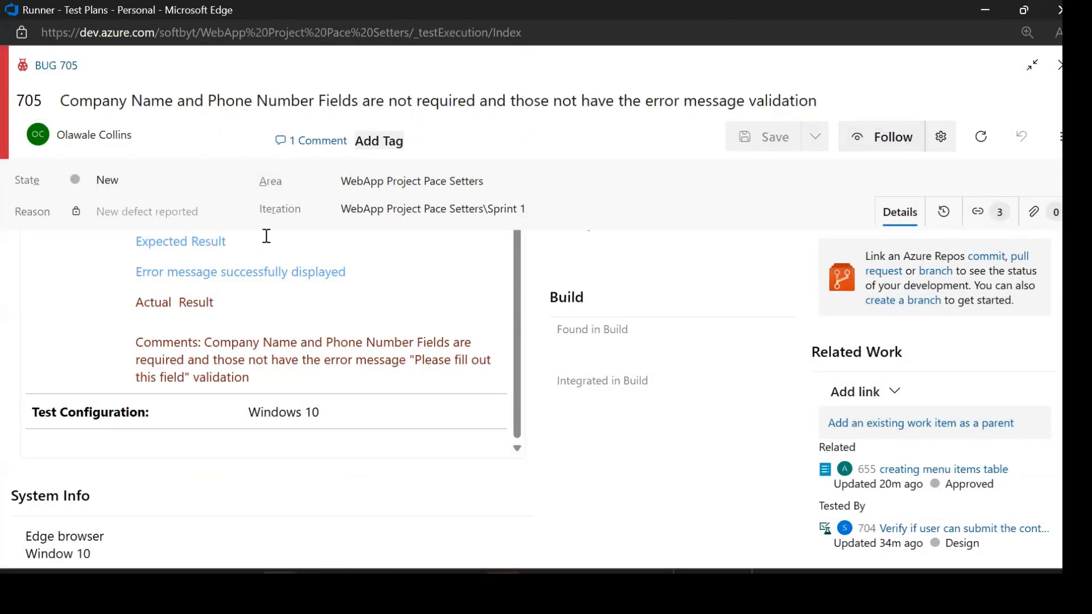
- Close the test runner window with the saved bug and confirm leaving the site
mouse_move(280, 584)
click(991, 14)
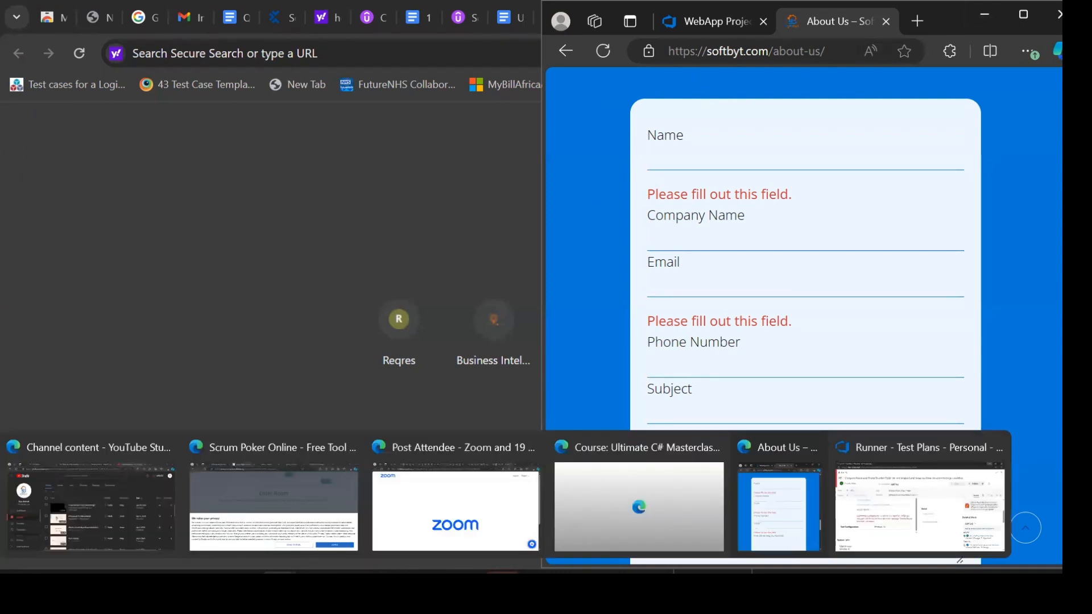
click(864, 502)
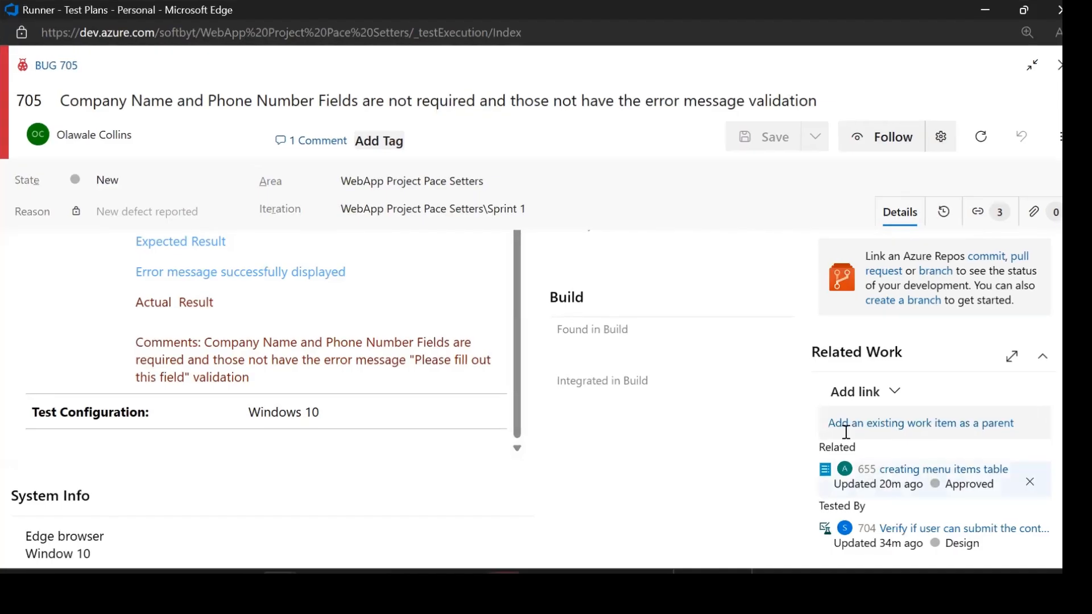
click(1055, 12)
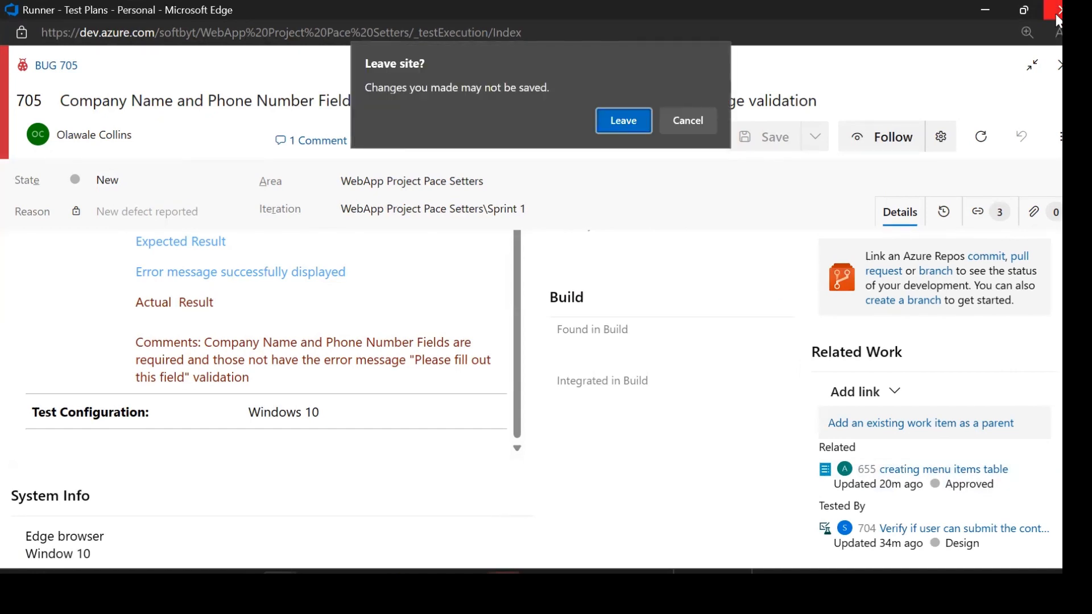
click(628, 125)
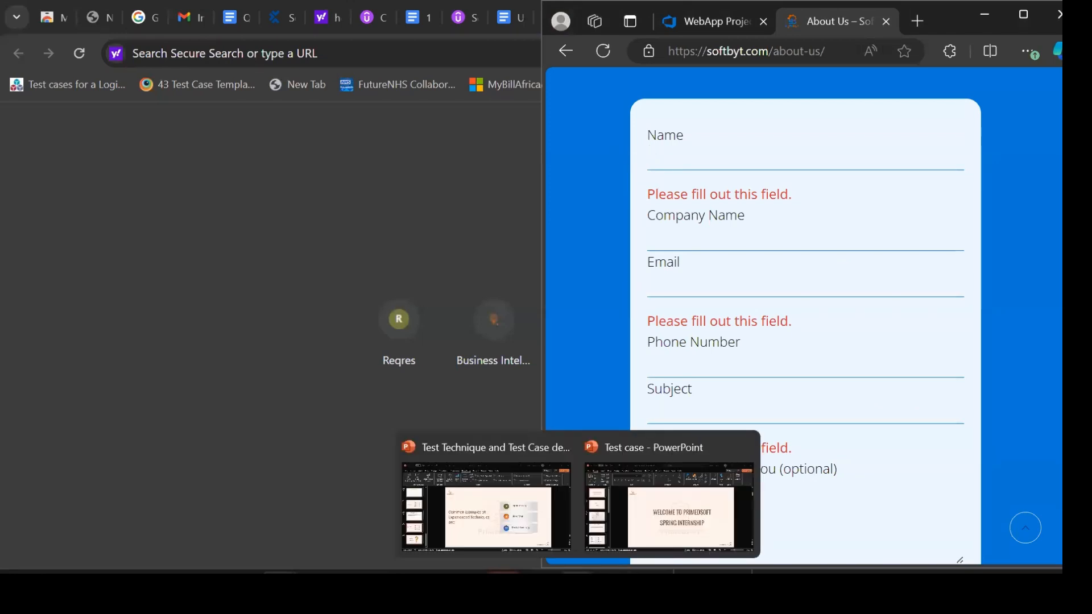
- Switch to the maximized project board and view the tests on the "creating menu items table" card under QA Doing
click(727, 11)
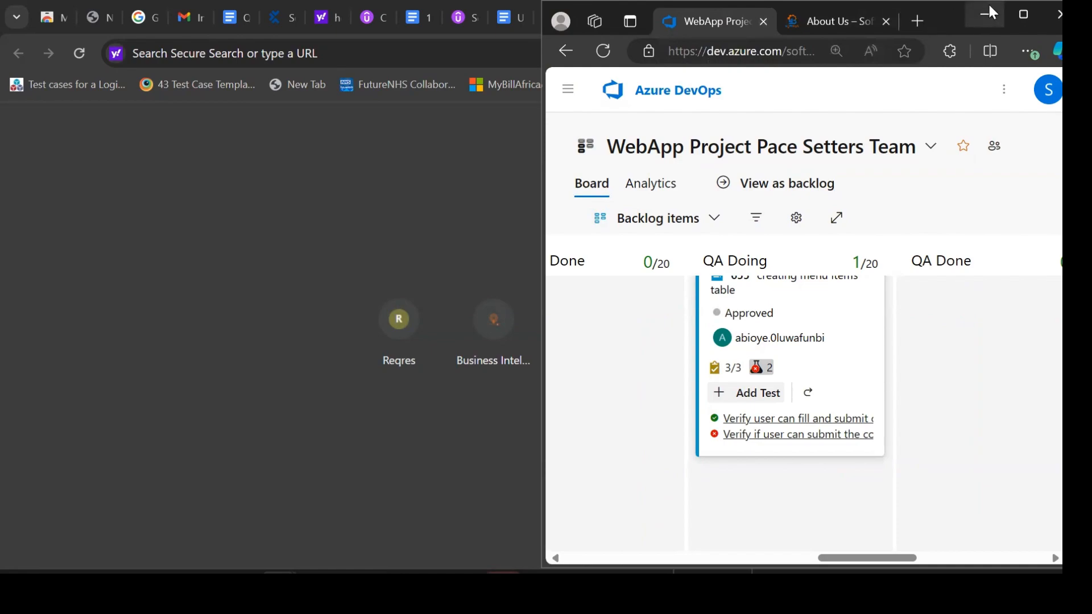
click(1023, 14)
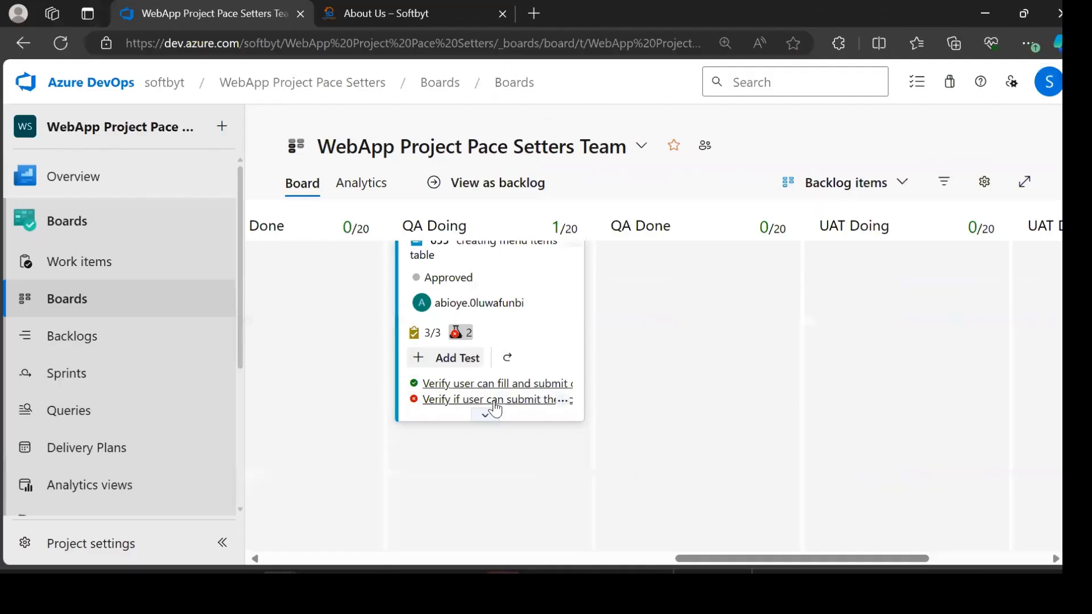
mouse_move(457, 335)
scroll(463, 385, up, 1)
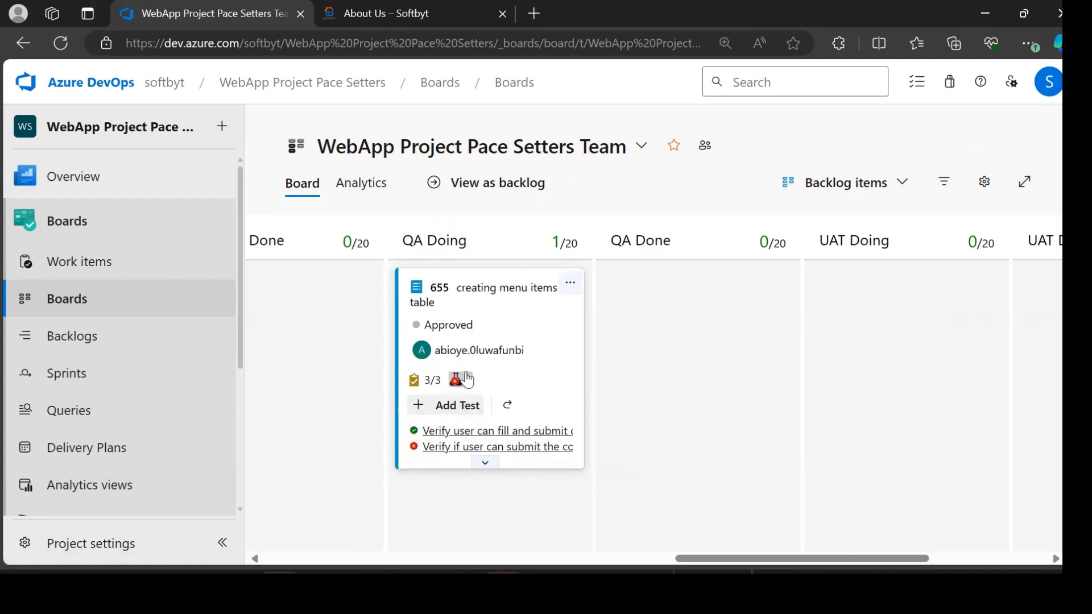
- On the Sprint 1 taskboard, open backlog item "creating menu items table" and open its related Company Name and Phone Number bug
click(88, 382)
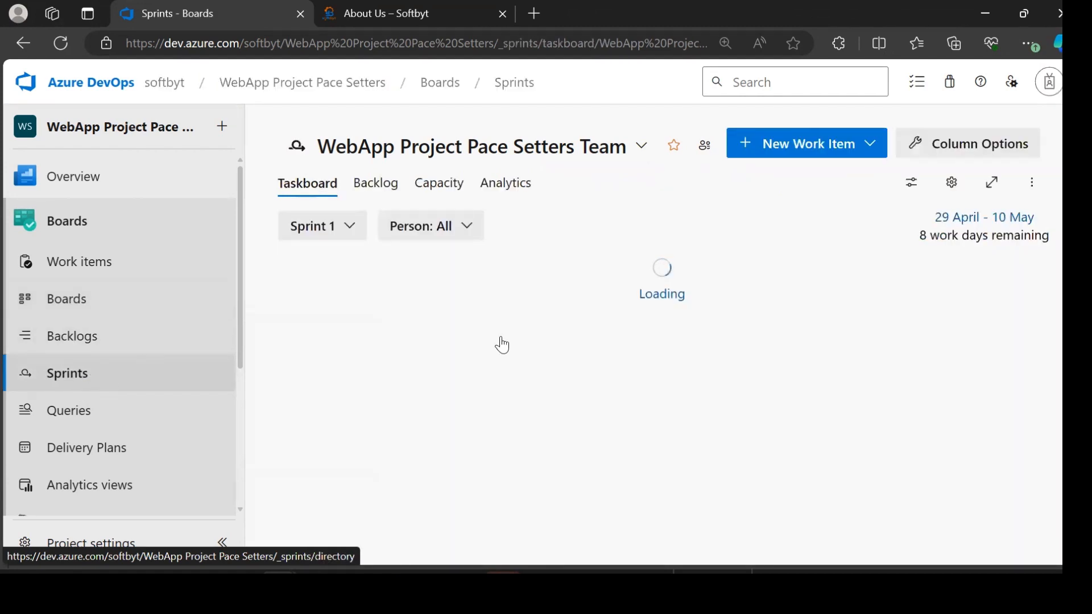
scroll(504, 343, down, 8)
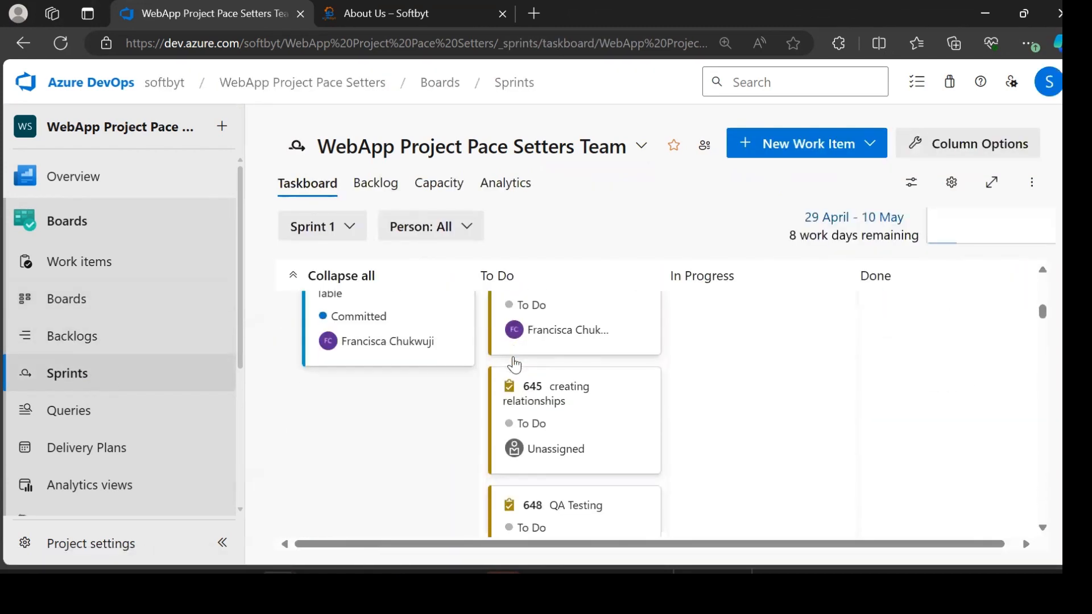
scroll(515, 364, down, 10)
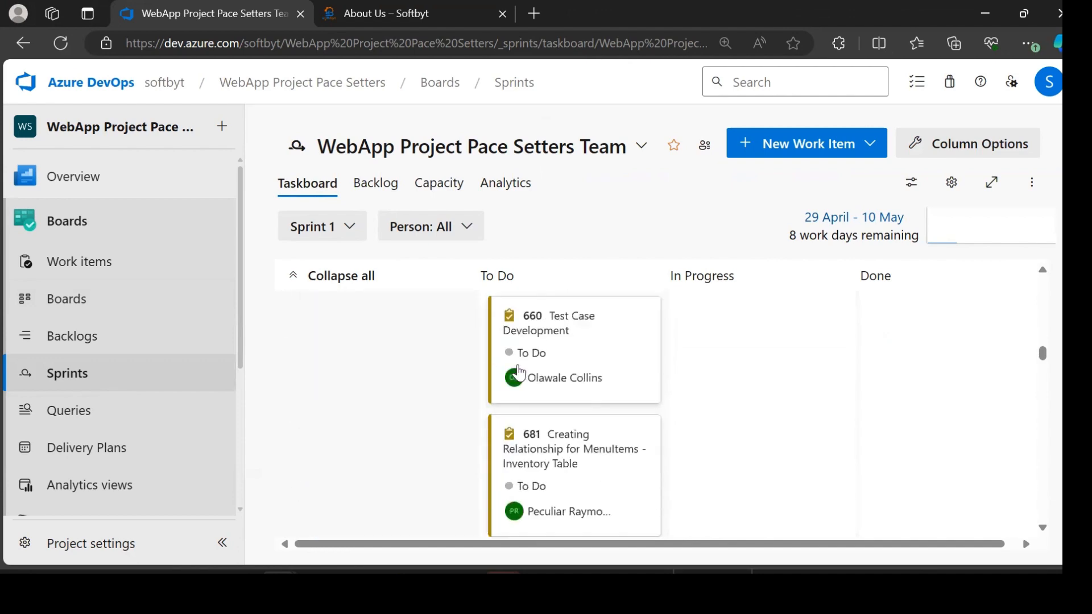
click(517, 373)
scroll(924, 407, down, 5)
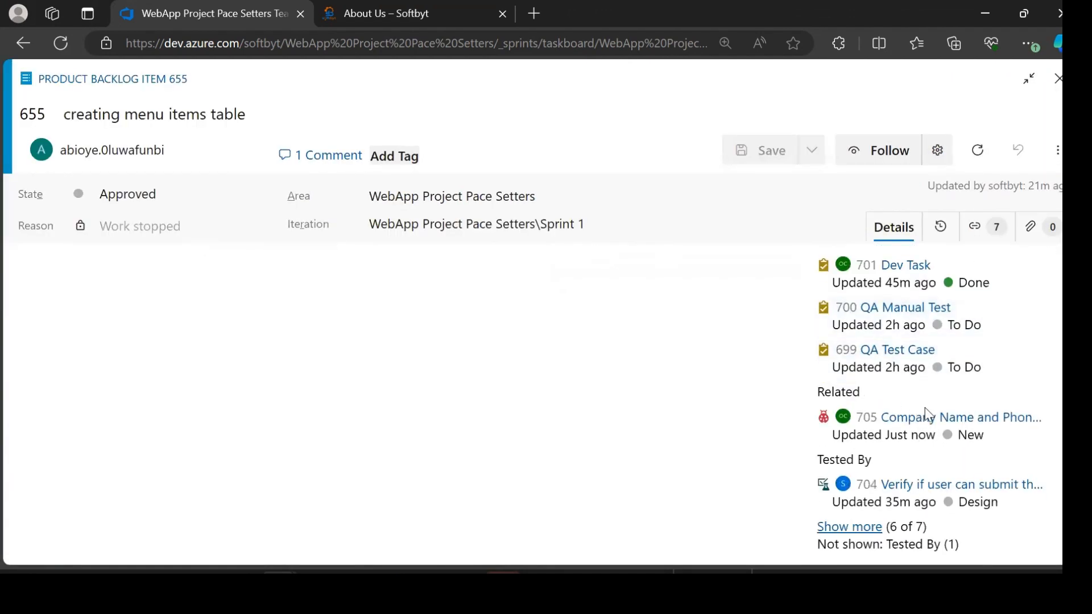
click(938, 421)
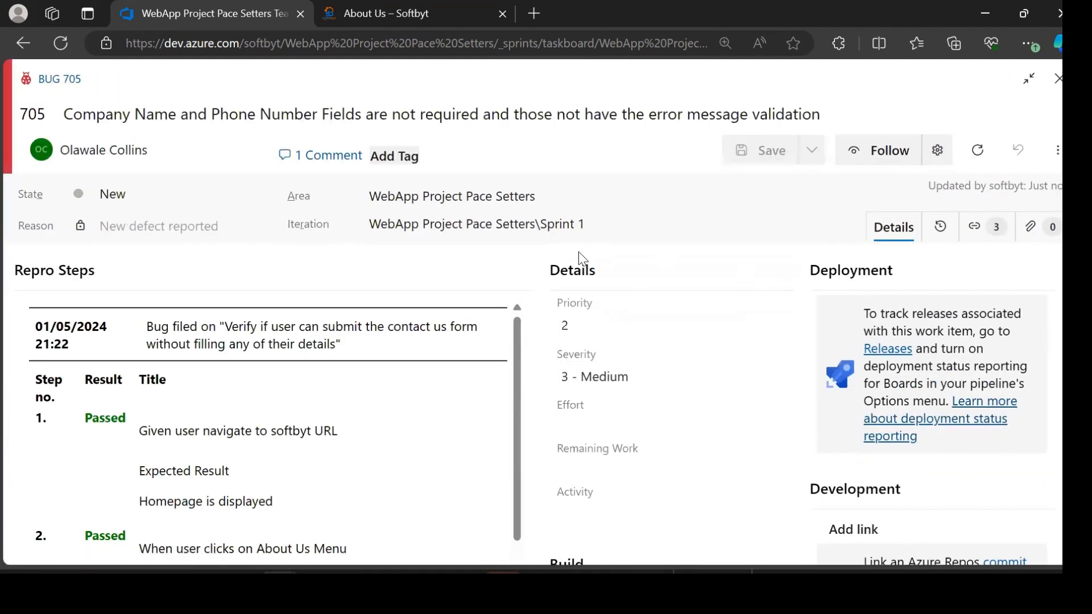
- Review the bug's details, set its state to Committed, and save it
scroll(485, 285, down, 5)
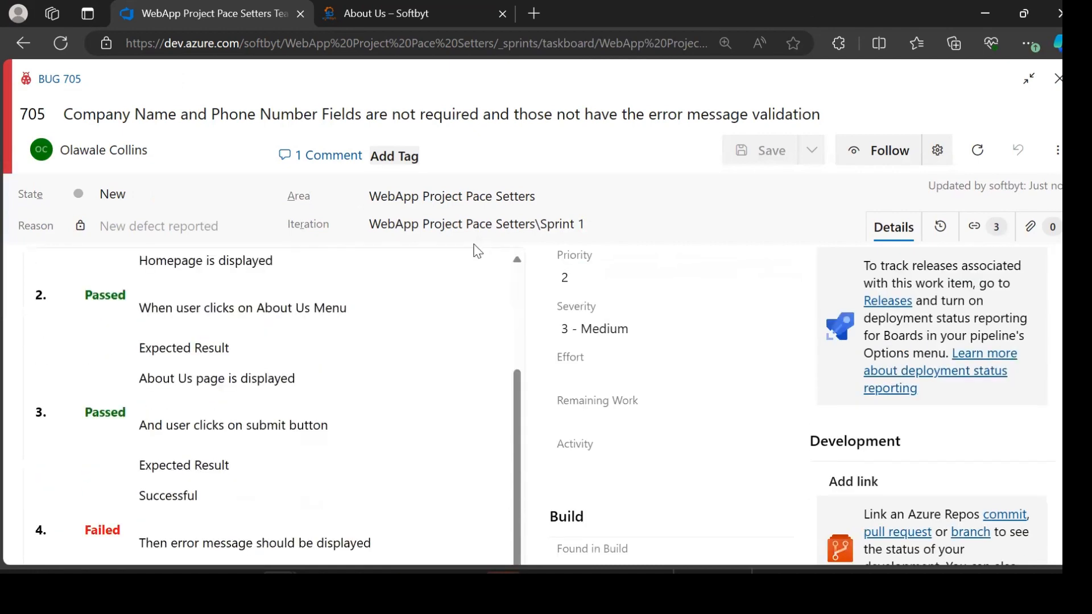
scroll(477, 251, up, 5)
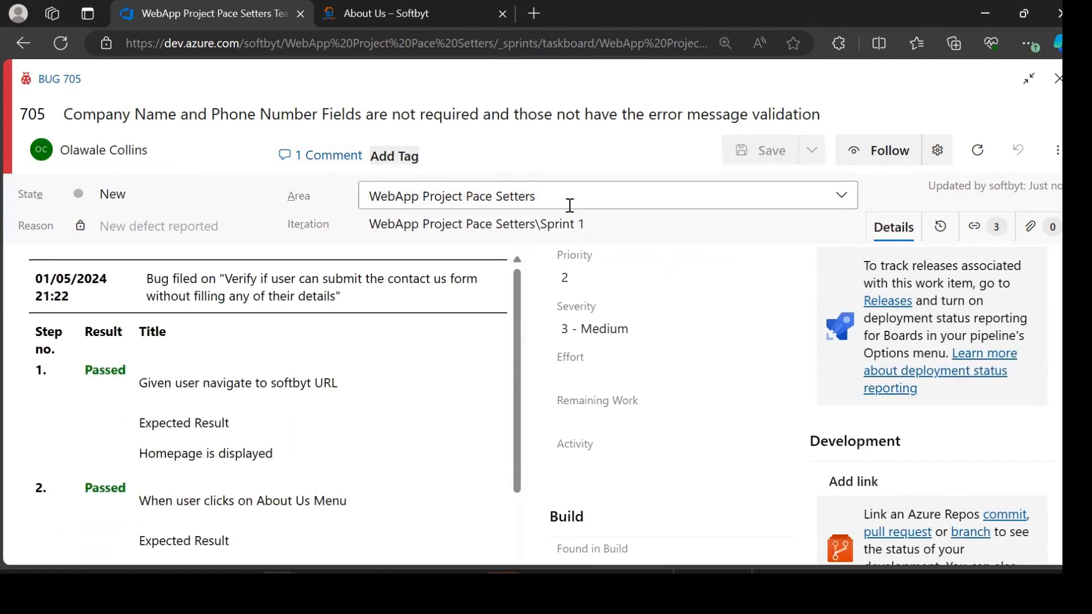
click(107, 193)
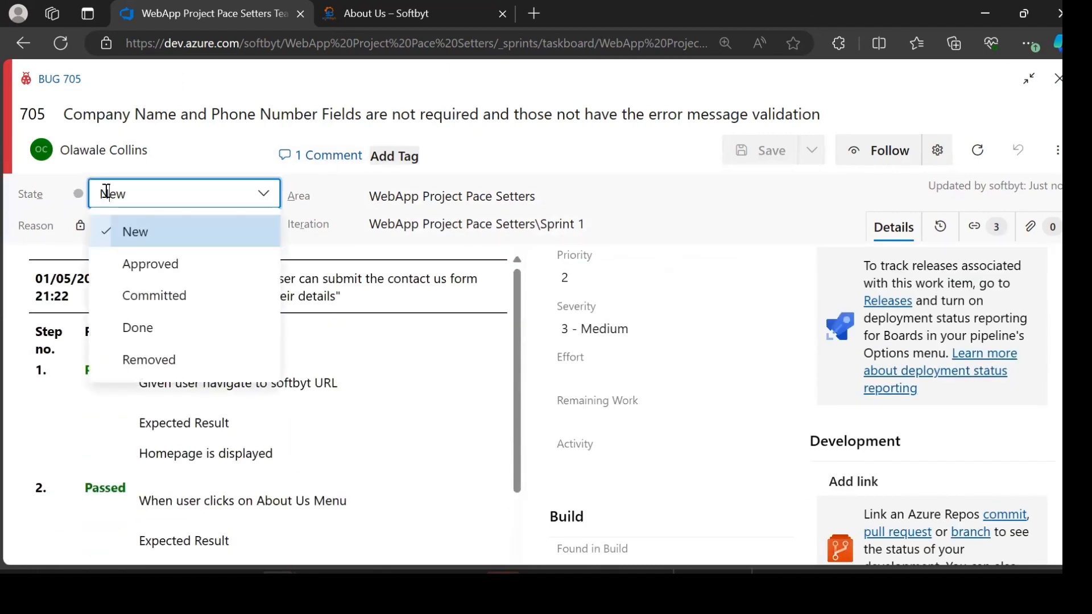
click(504, 158)
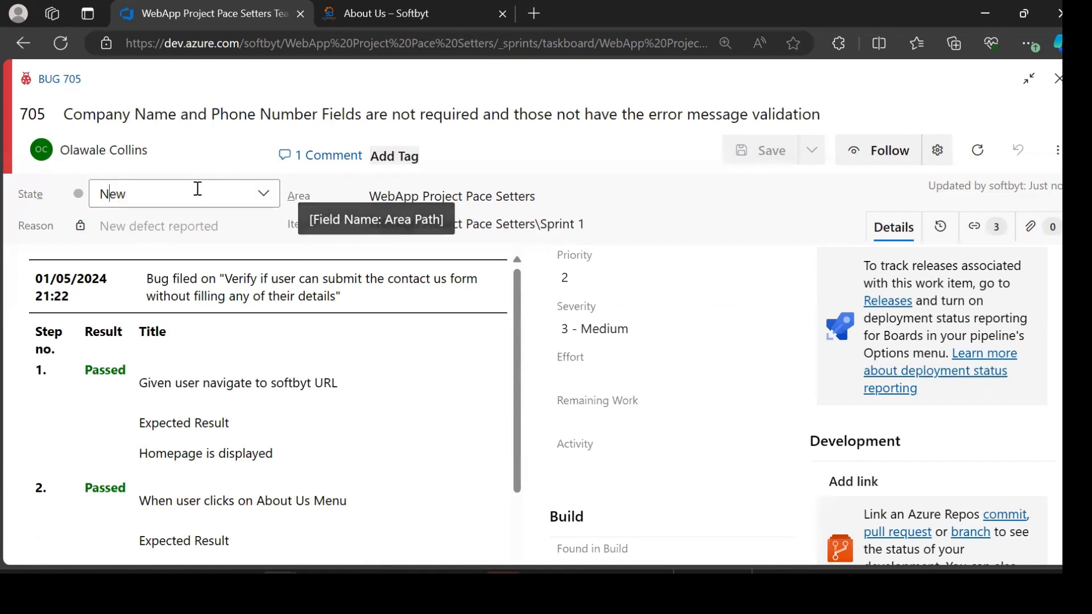
click(236, 194)
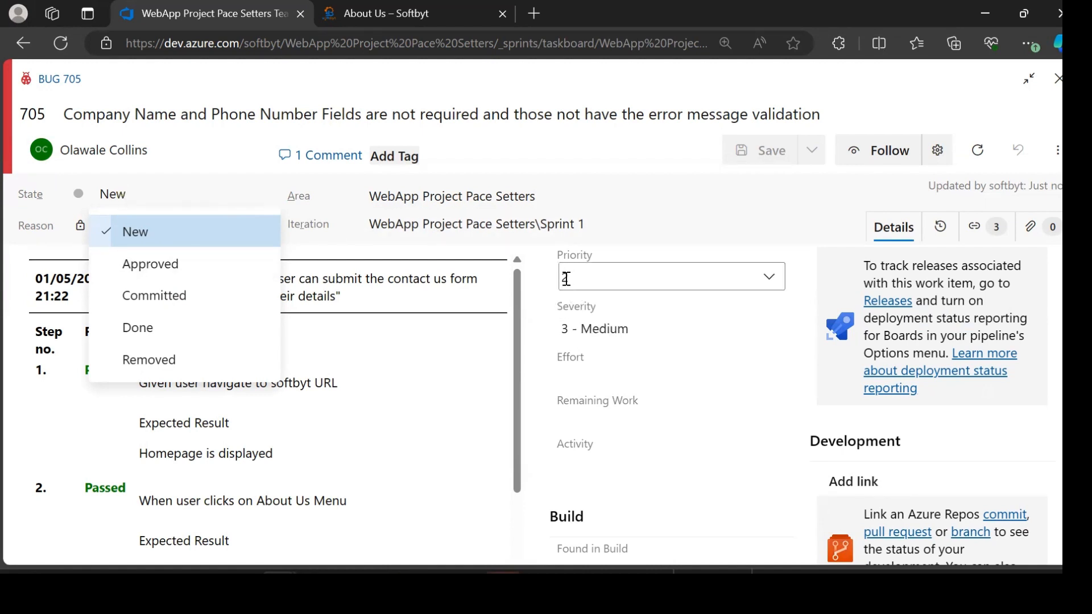
click(183, 290)
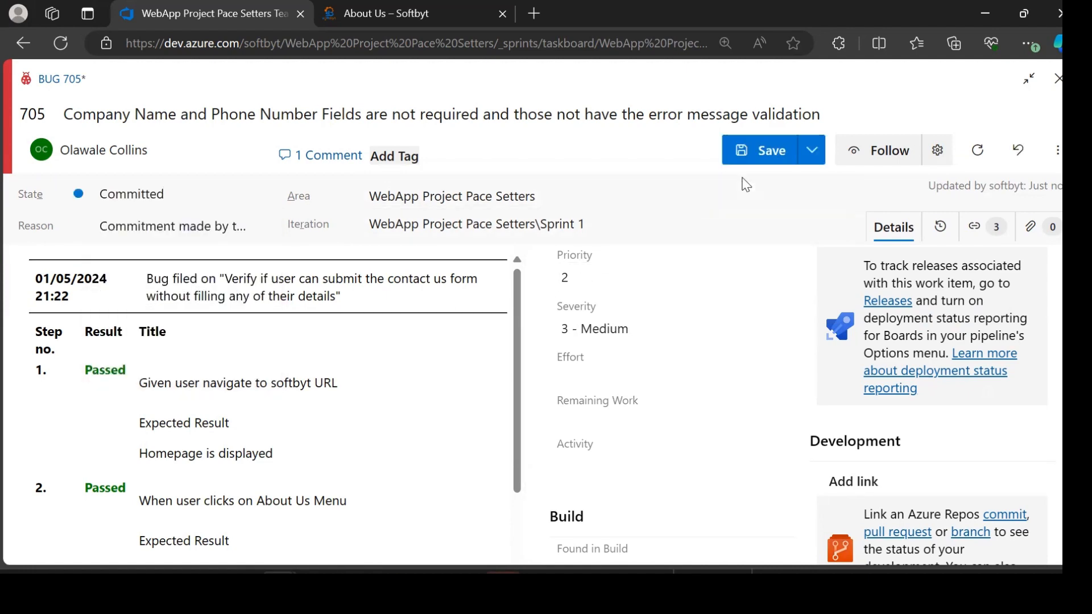
click(772, 152)
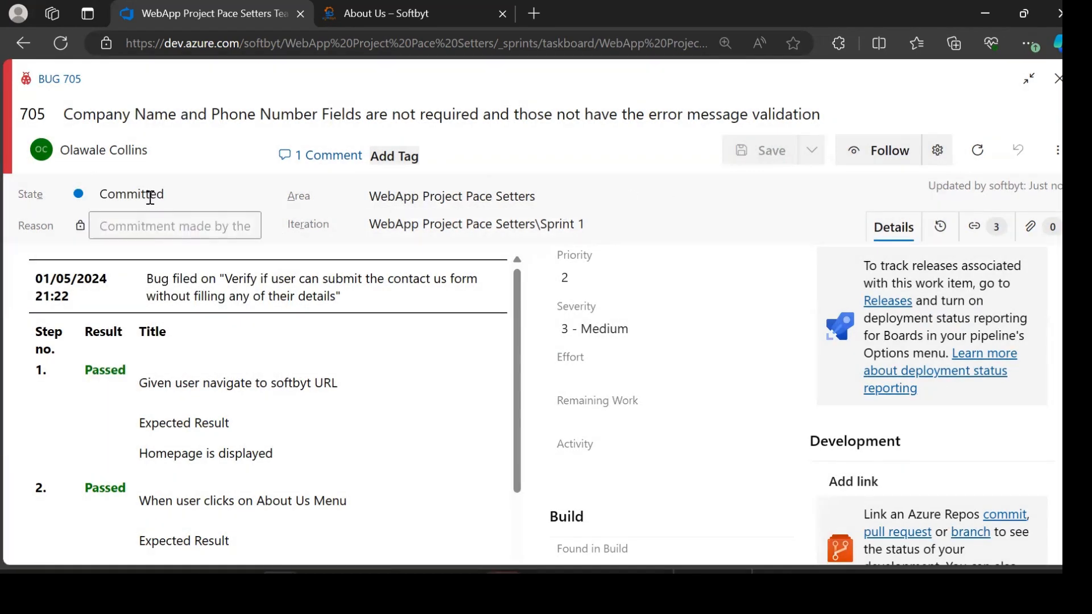
- Return to the Sprint 1 taskboard, locate the Company Name and Phone Number bug card, and dismiss the battery notice
click(23, 43)
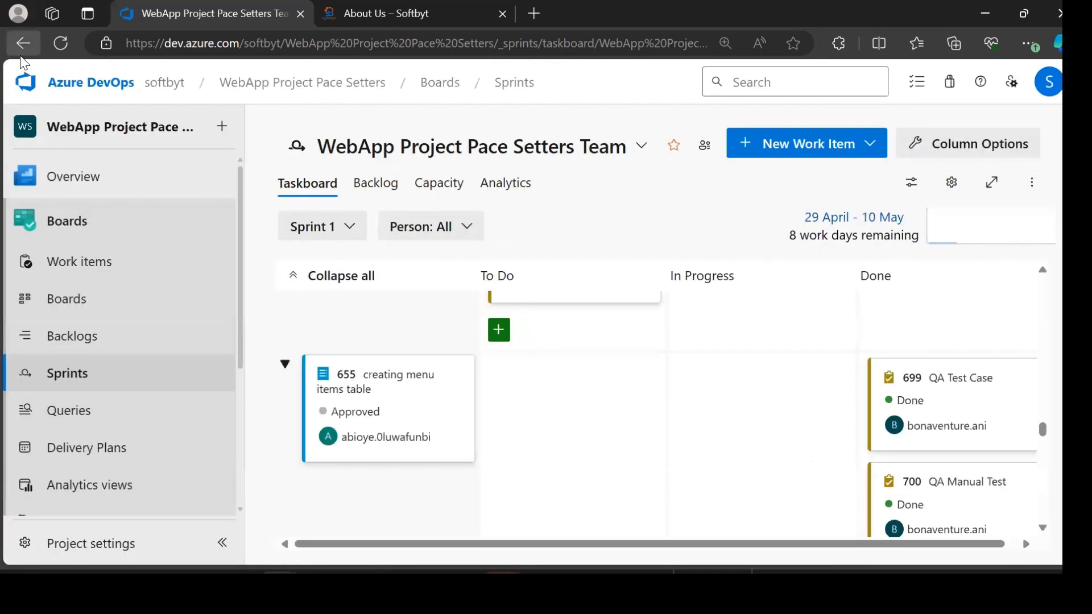
scroll(207, 464, down, 3)
scroll(446, 446, down, 8)
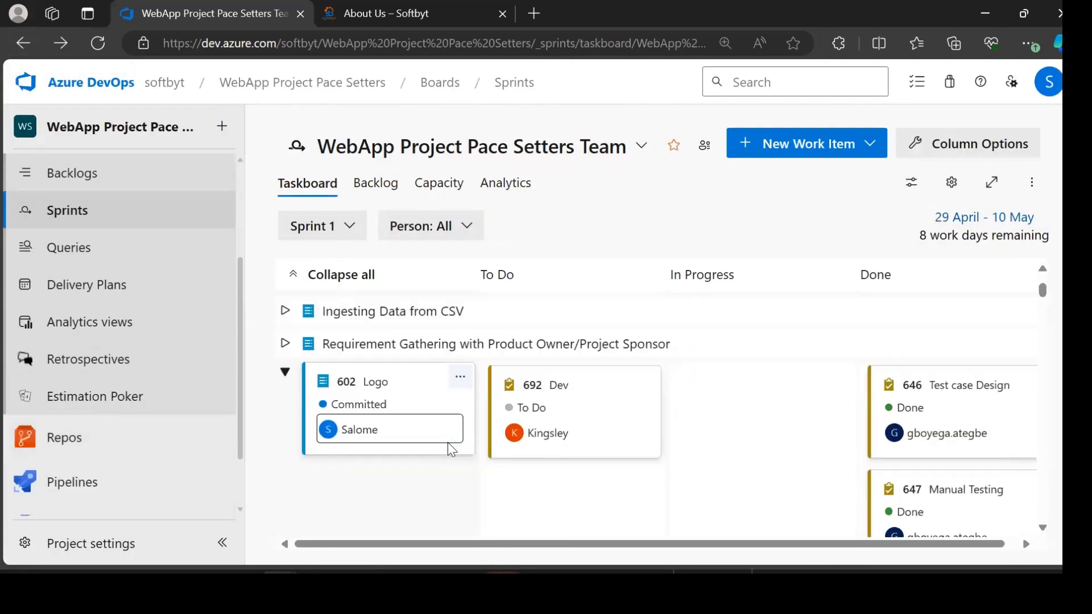
scroll(432, 455, down, 10)
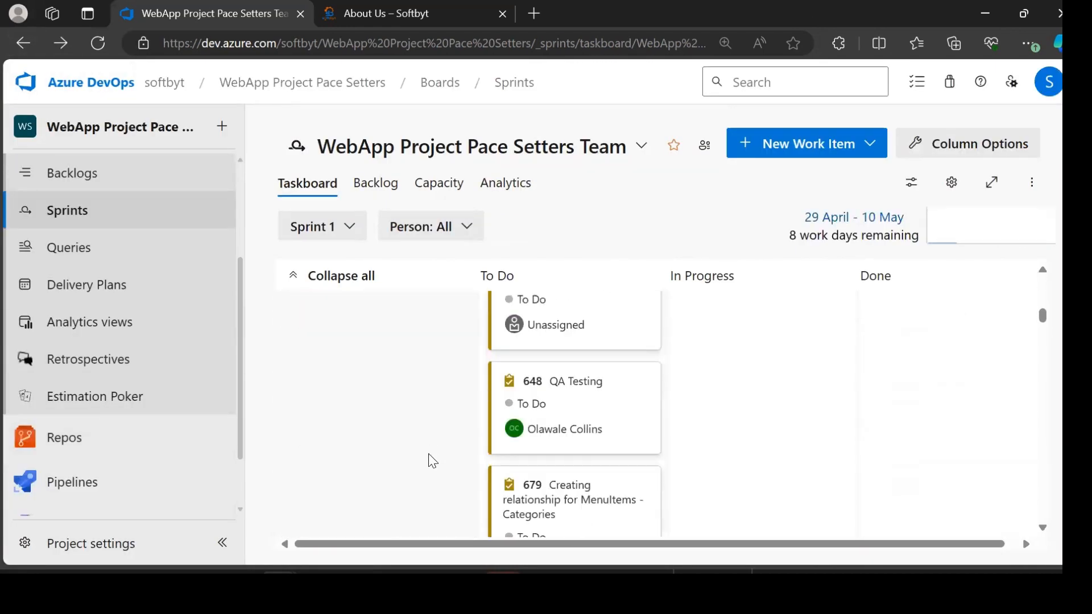
scroll(434, 464, down, 10)
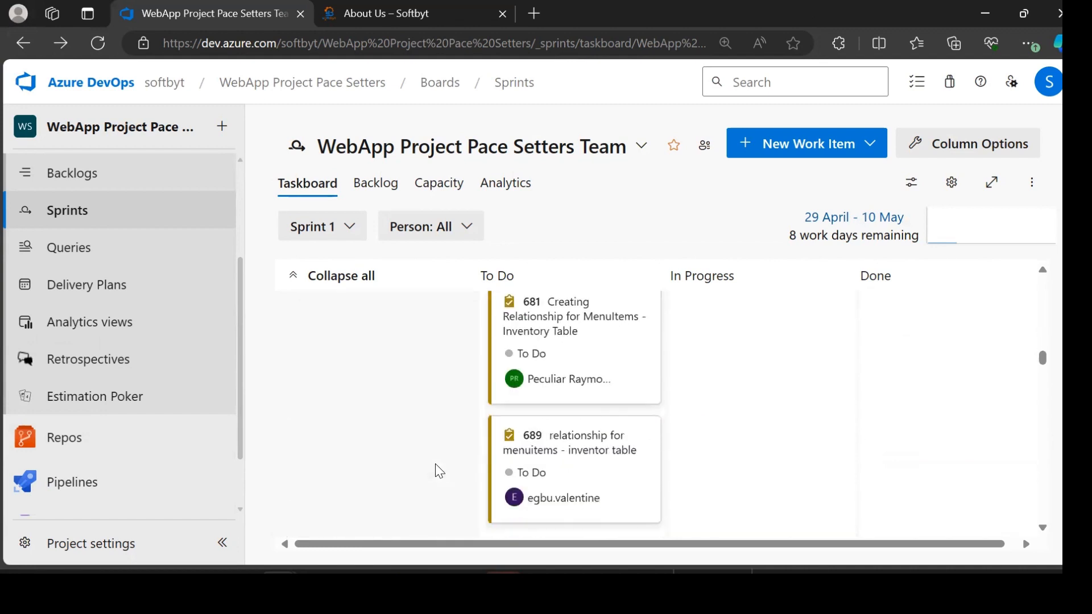
scroll(546, 324, down, 1)
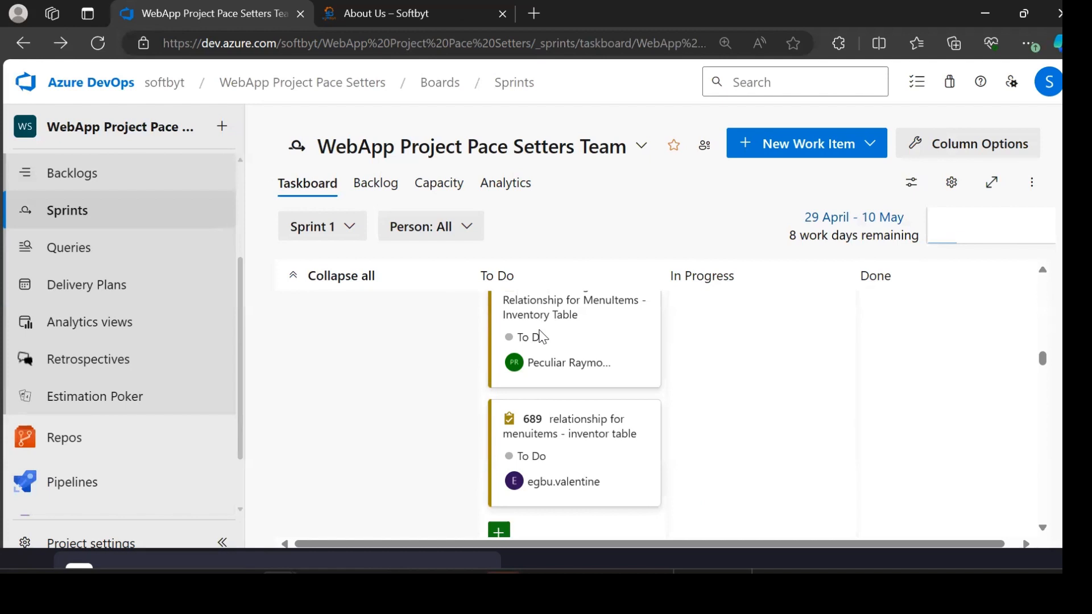
scroll(514, 413, down, 4)
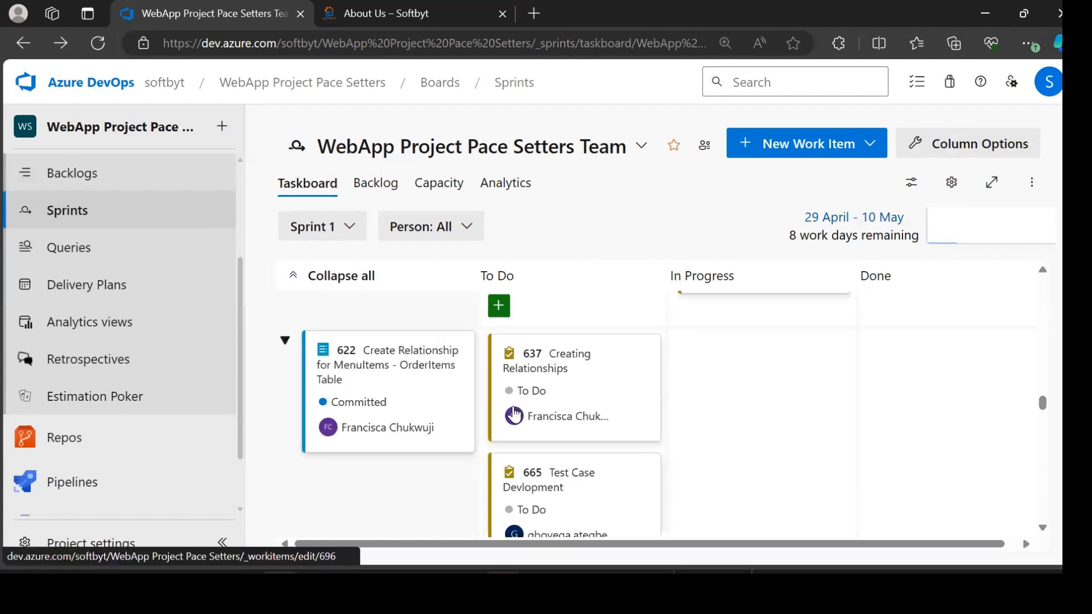
scroll(517, 413, down, 5)
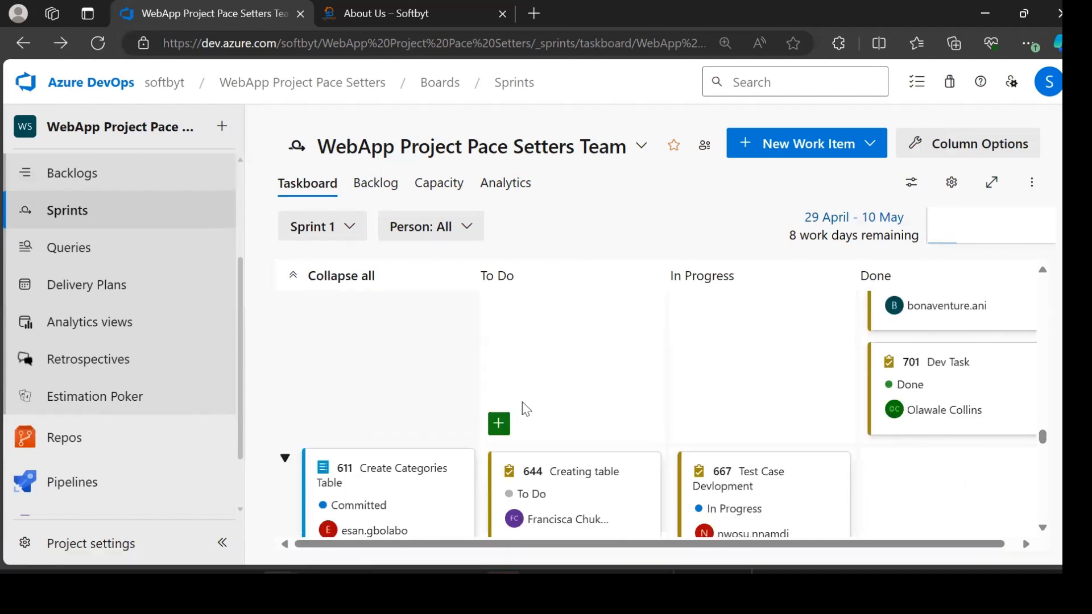
scroll(526, 412, down, 15)
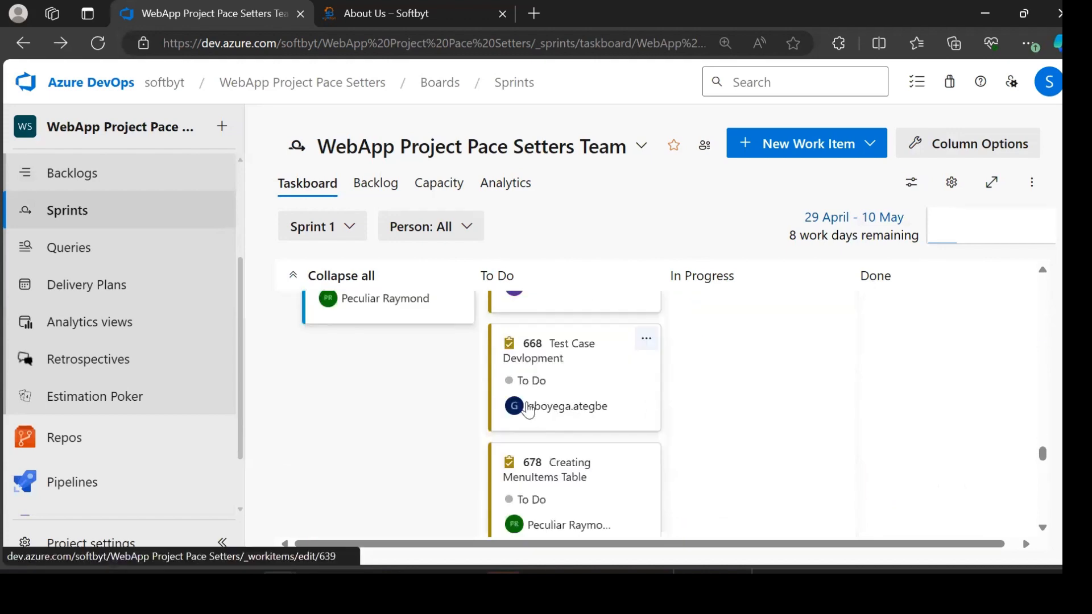
scroll(530, 405, down, 15)
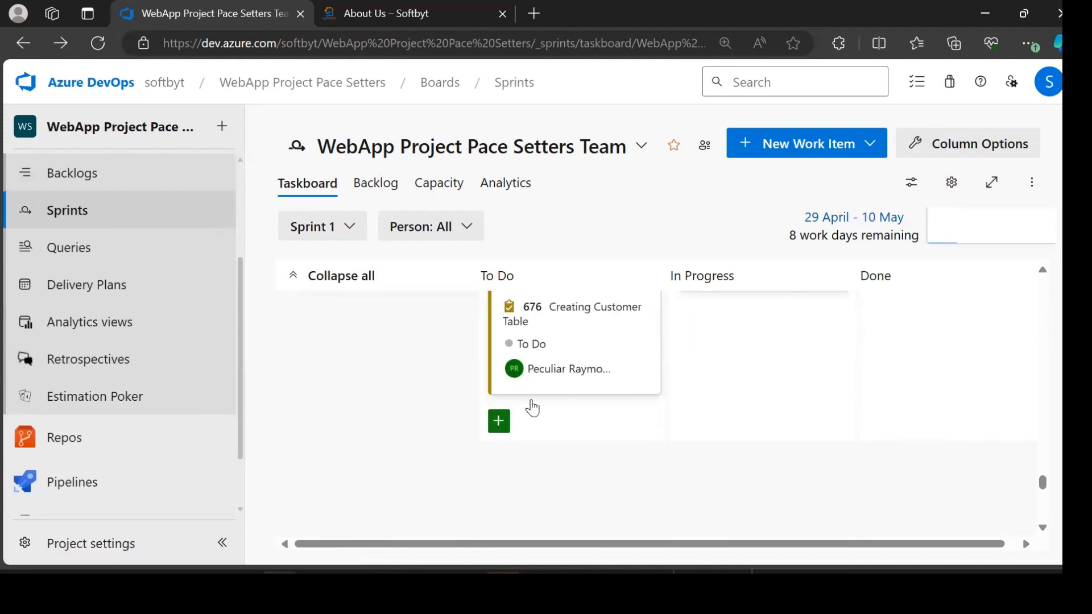
scroll(534, 406, down, 5)
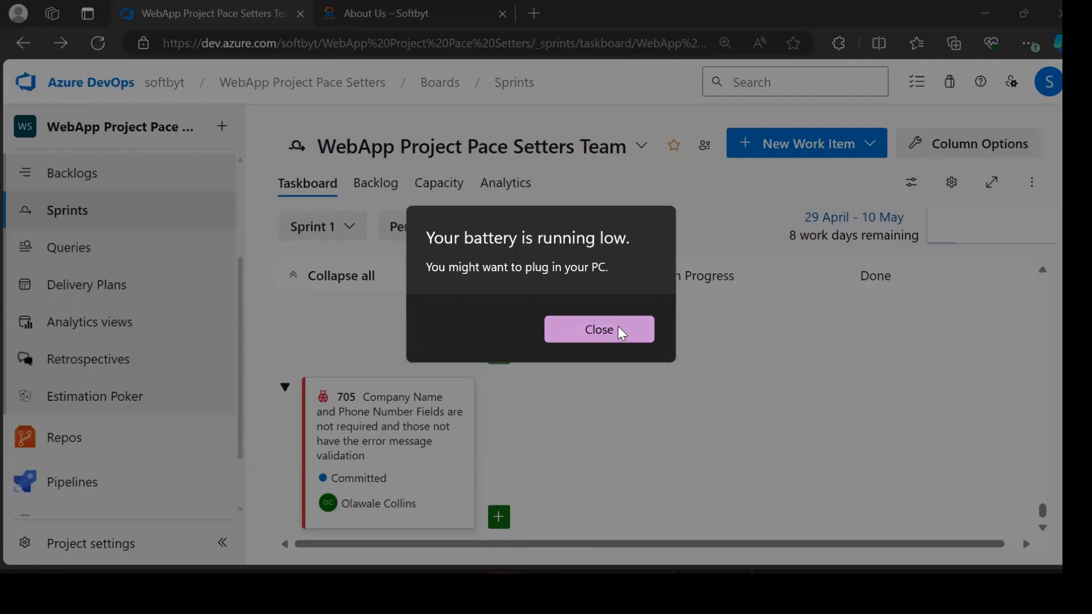
click(619, 328)
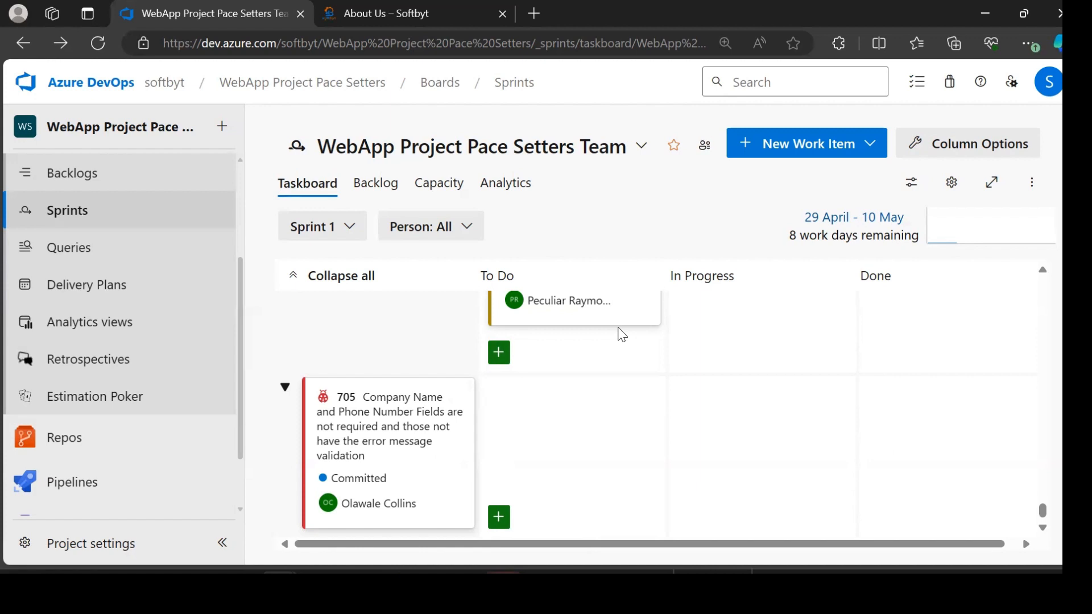
- Set the state of the Company Name and Phone Number bug card to Done
click(372, 480)
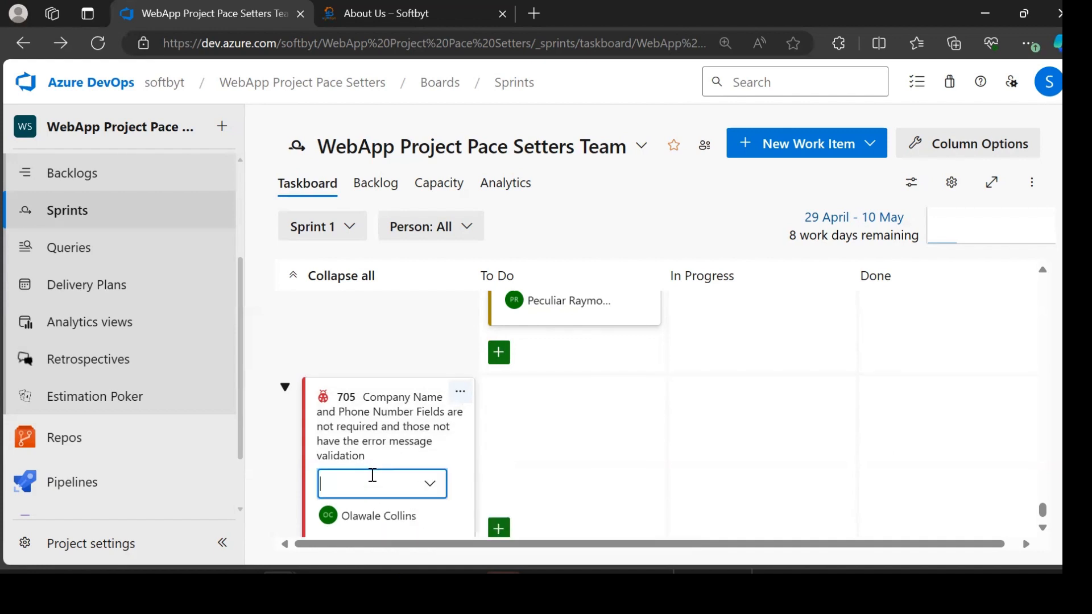
click(431, 483)
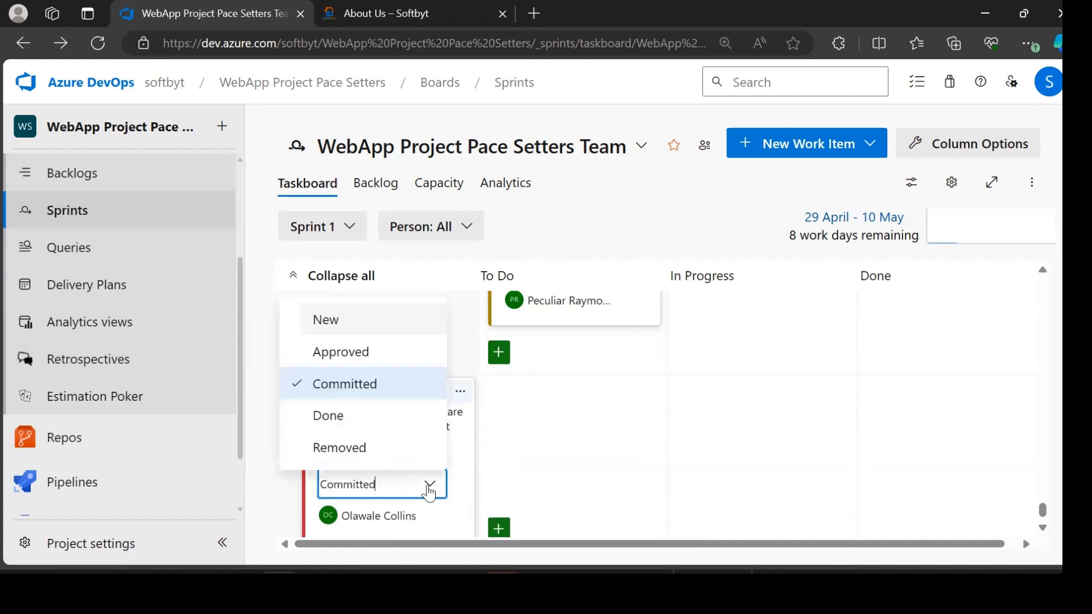
click(334, 428)
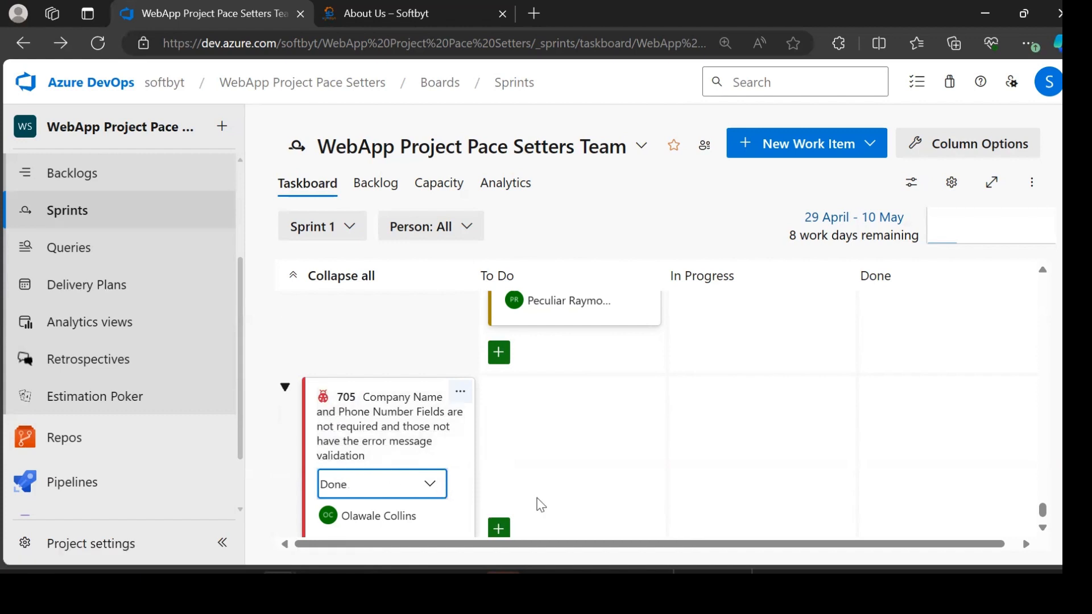